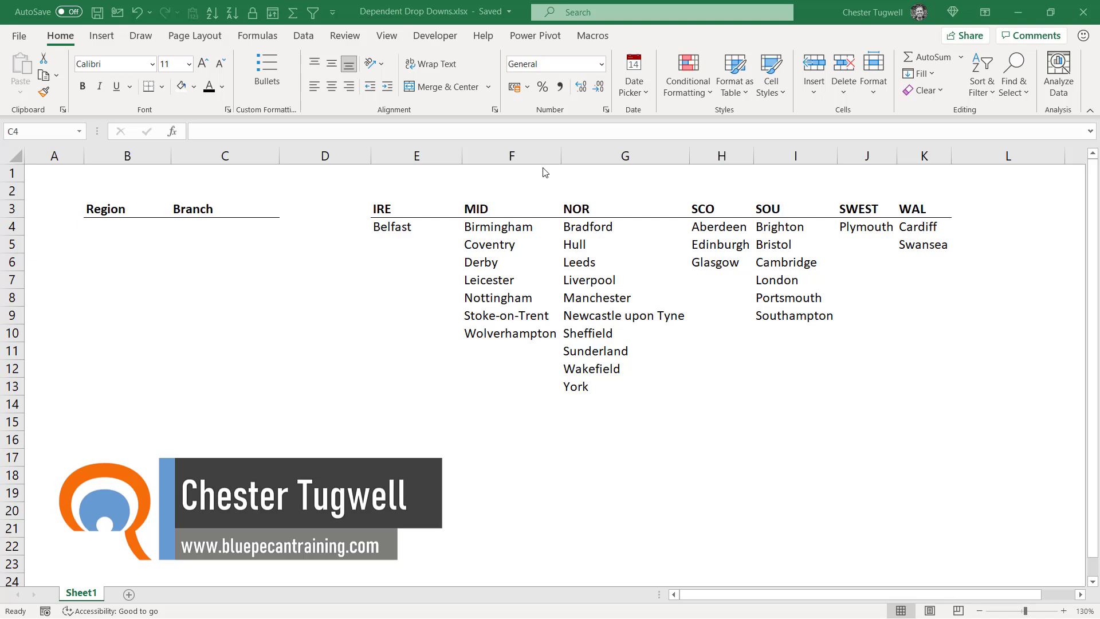
# Turn the Region and Branch headings in B3:C3 into a table with headers, Table9.
pyautogui.click(110, 224)
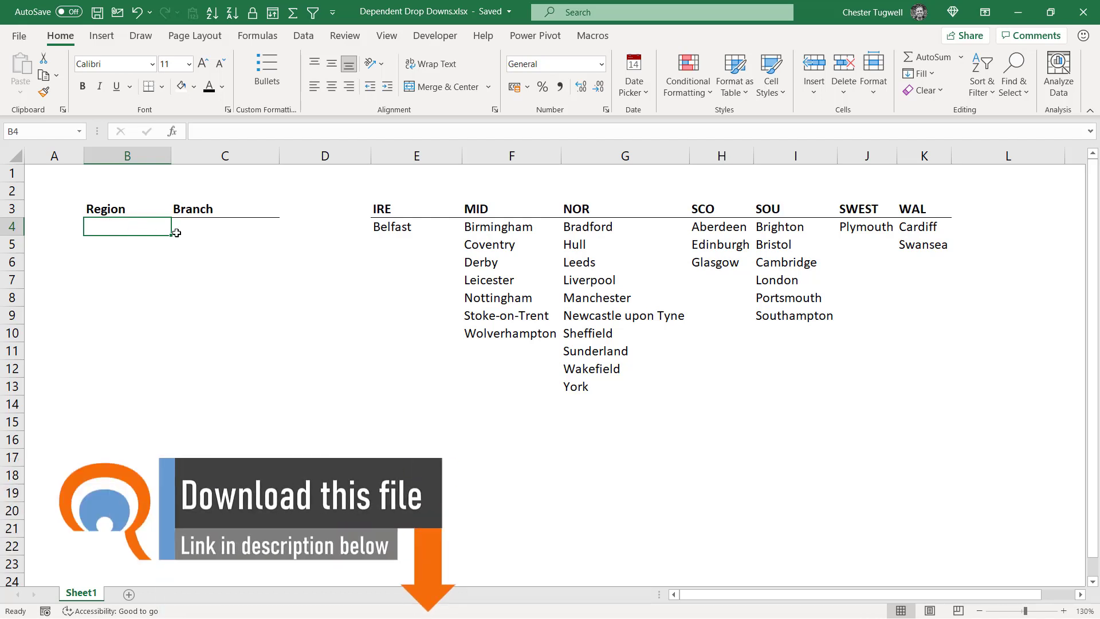
pyautogui.click(206, 231)
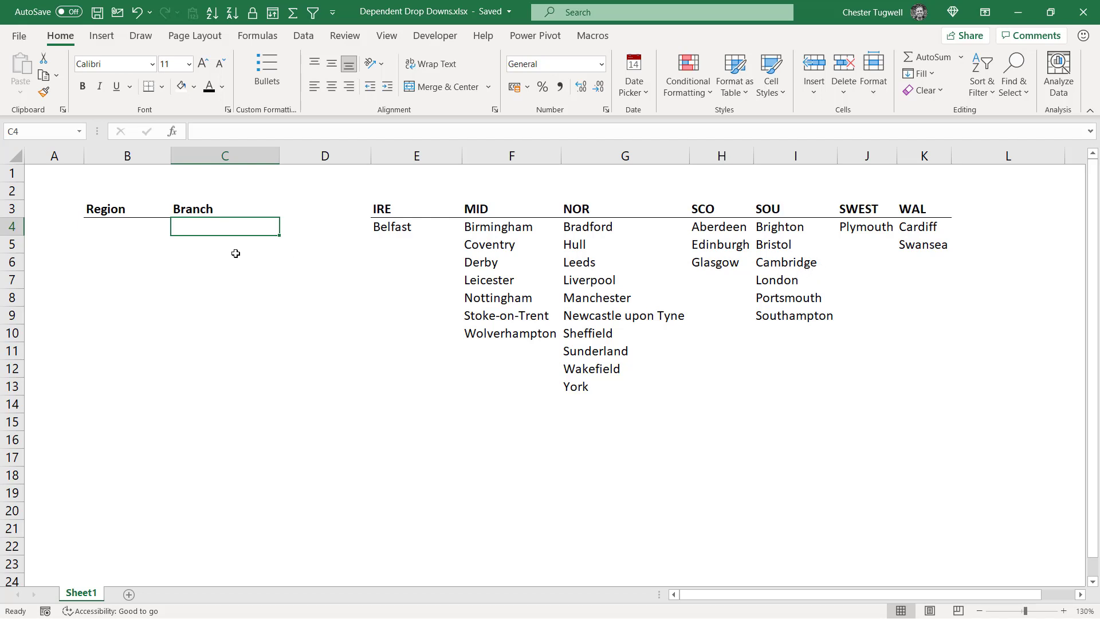
pyautogui.click(106, 210)
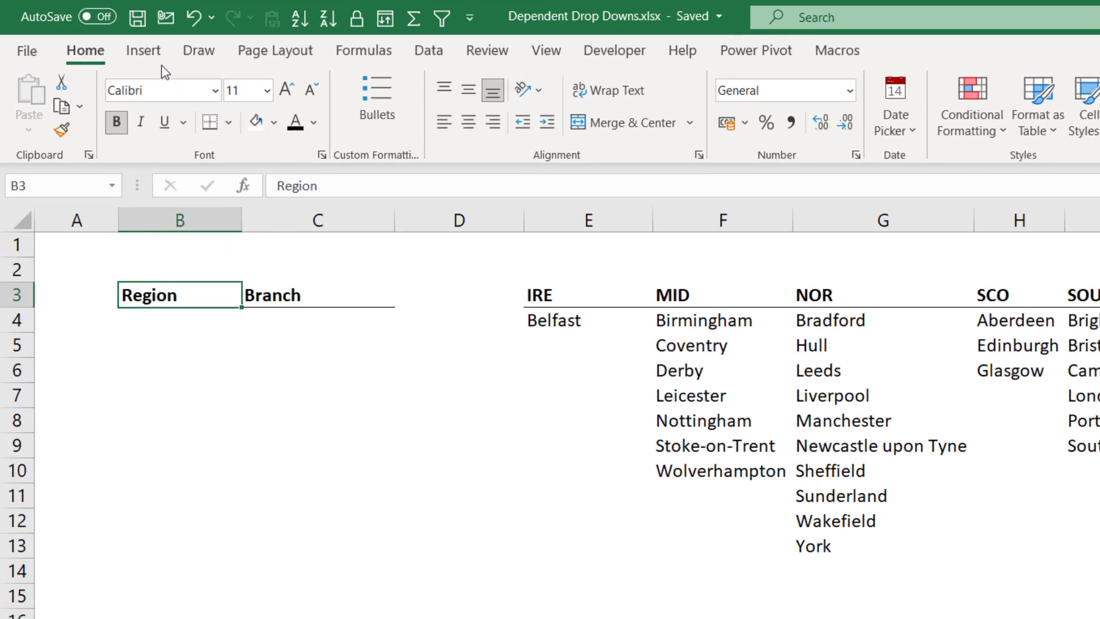
pyautogui.click(159, 57)
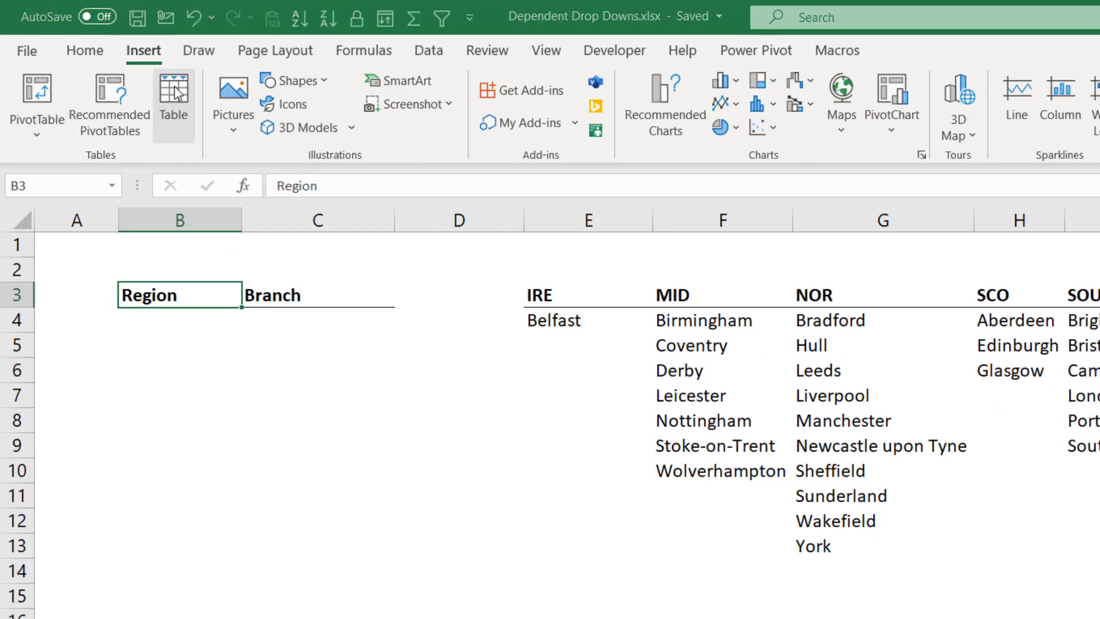
pyautogui.click(175, 92)
pyautogui.click(301, 565)
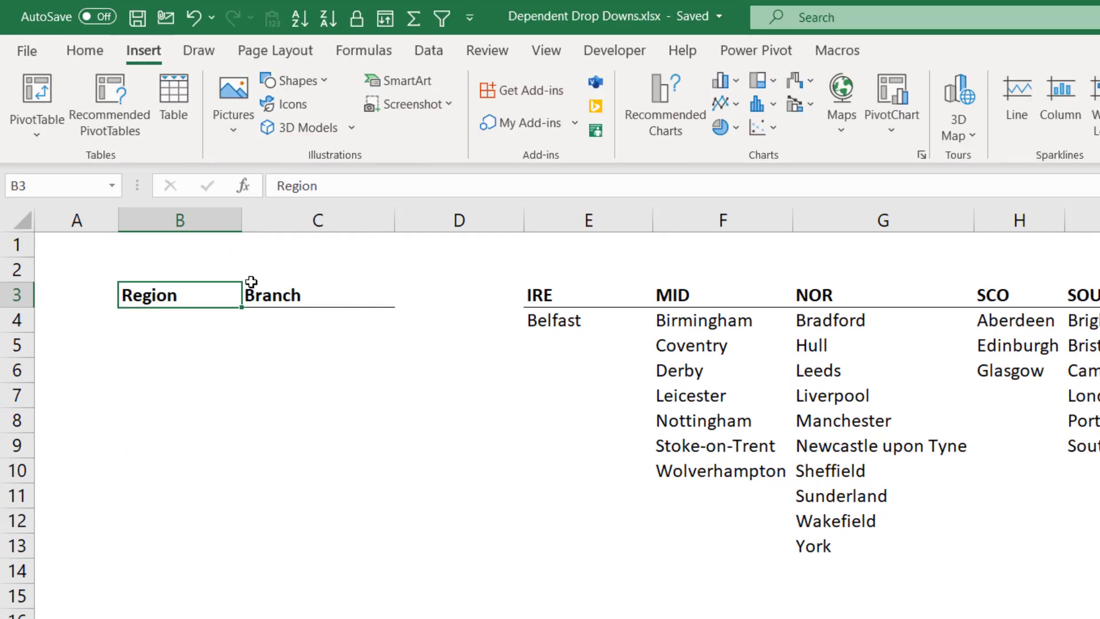
pyautogui.click(256, 296)
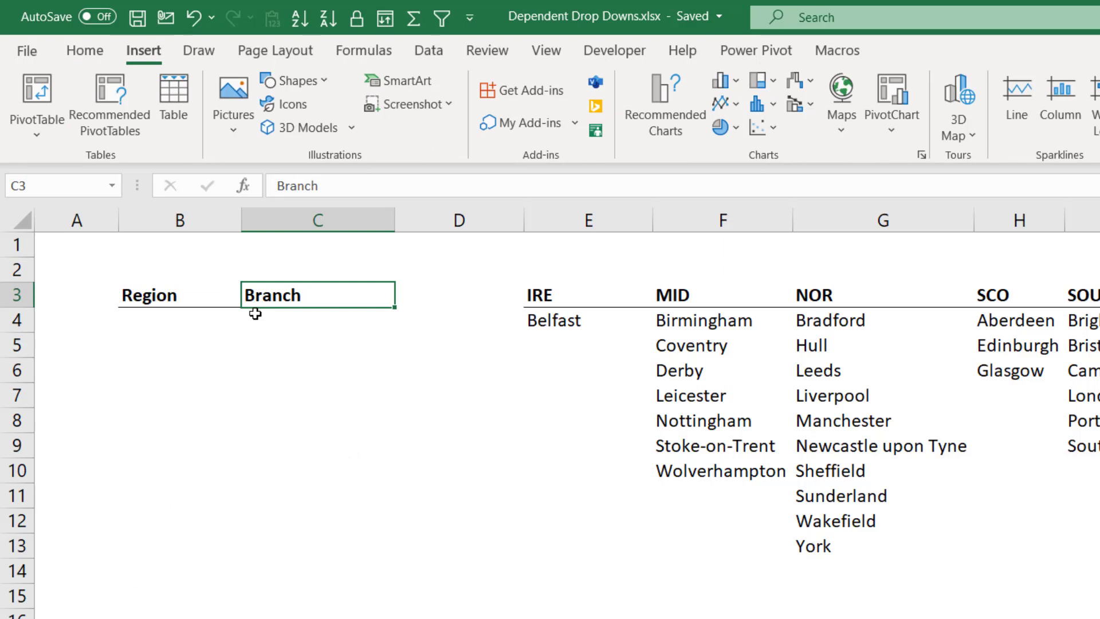
pyautogui.hotkey('ctrl', 't')
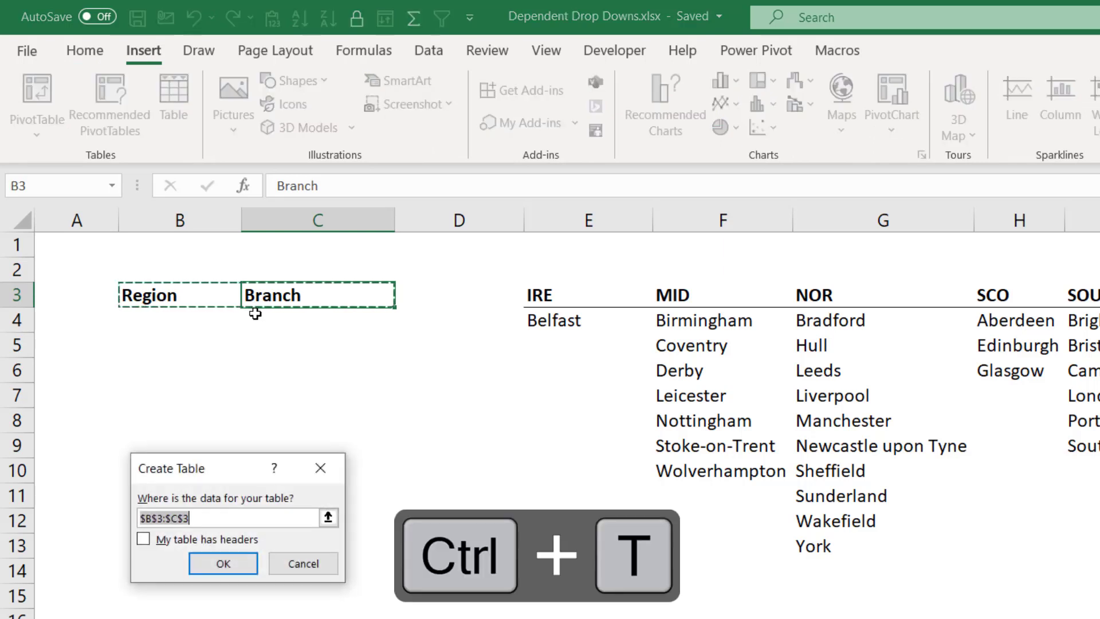
pyautogui.click(144, 539)
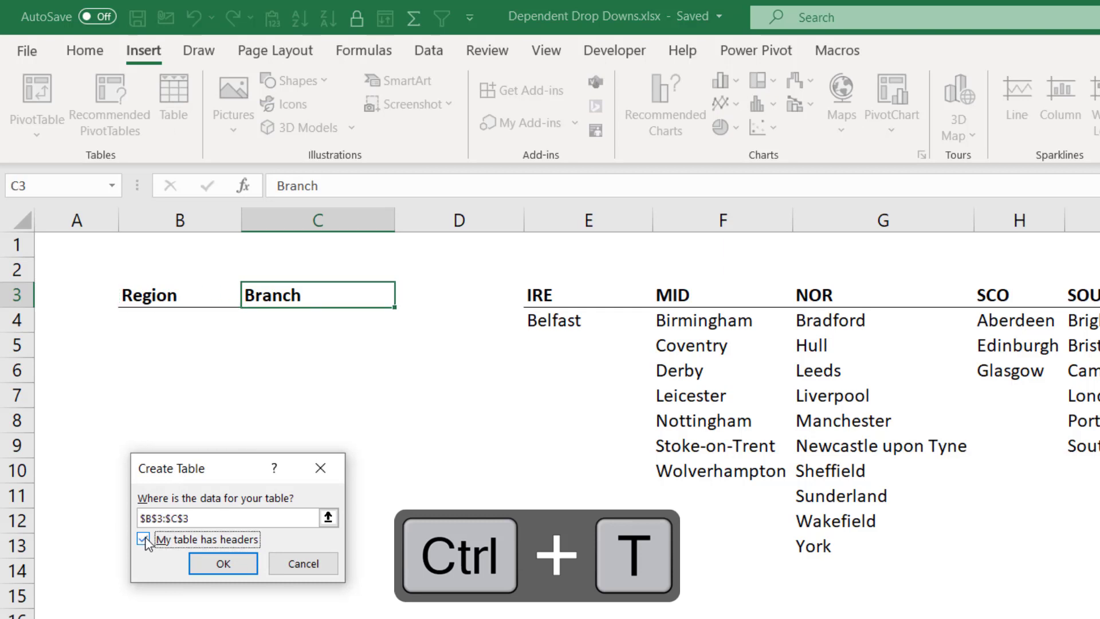
pyautogui.click(225, 554)
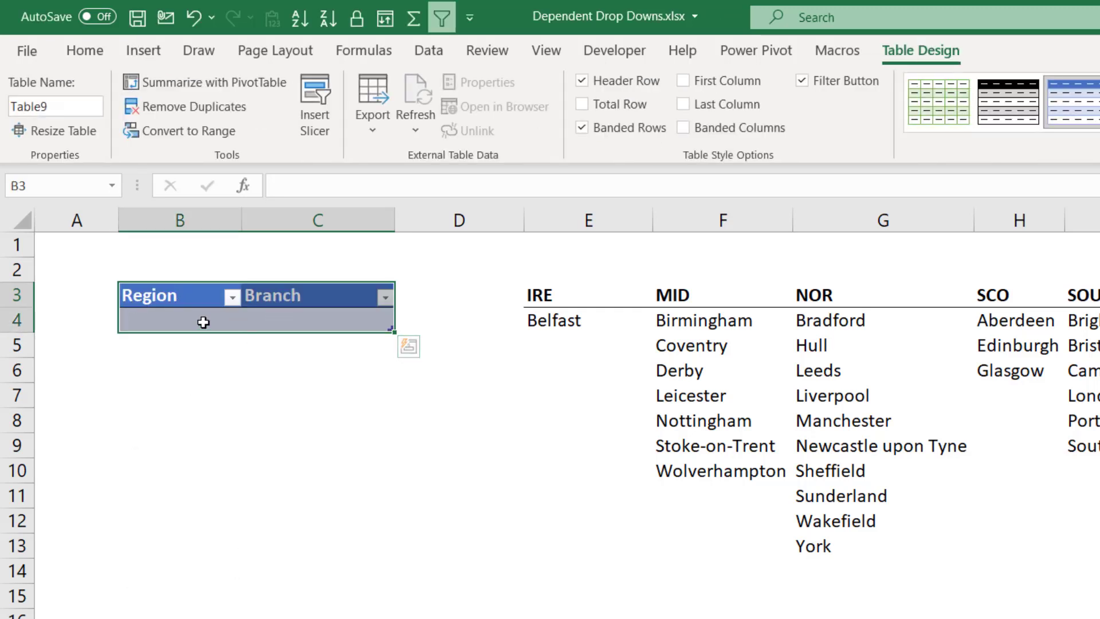
pyautogui.click(169, 322)
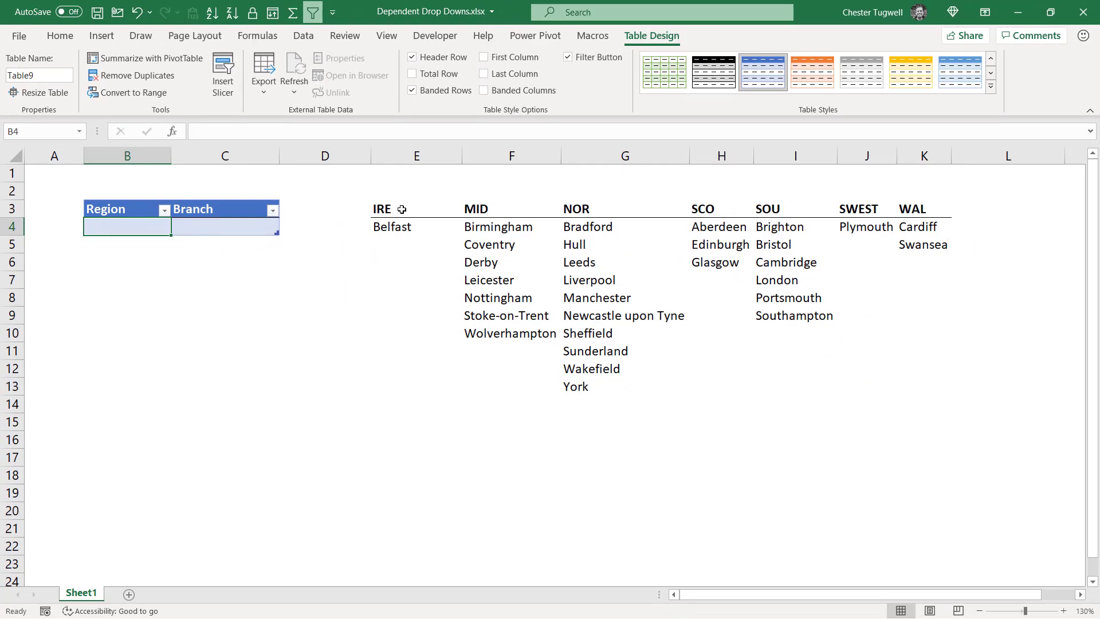
# Review the regional branch lists, then start making a headed table from IRE and Belfast (E3:E4).
pyautogui.moveTo(401, 209); pyautogui.dragTo(894, 370)
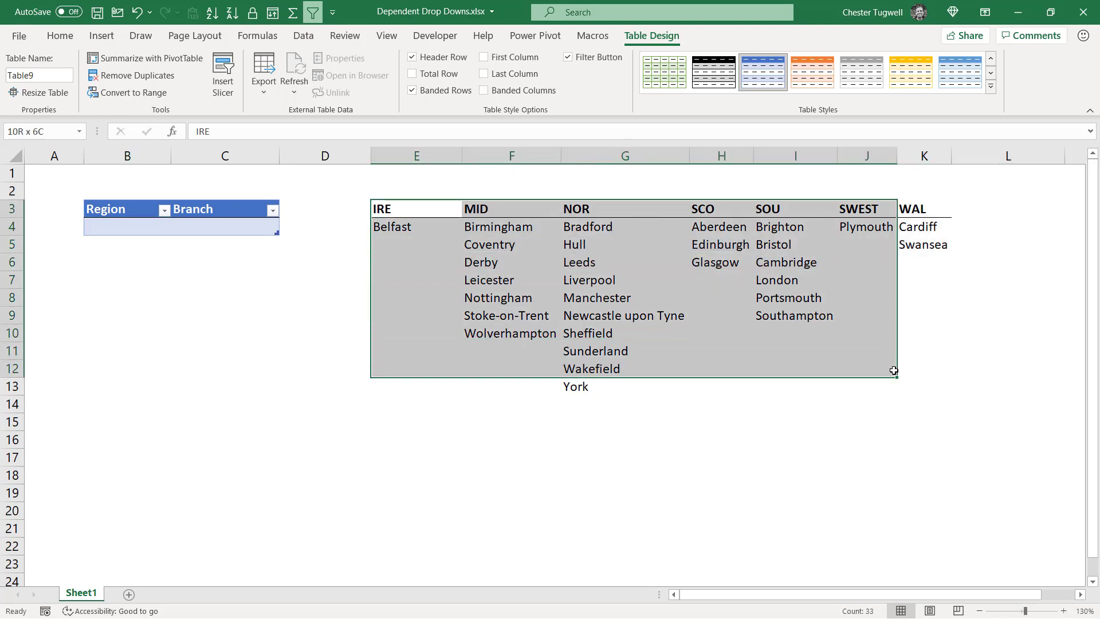
pyautogui.moveTo(401, 213); pyautogui.dragTo(401, 228)
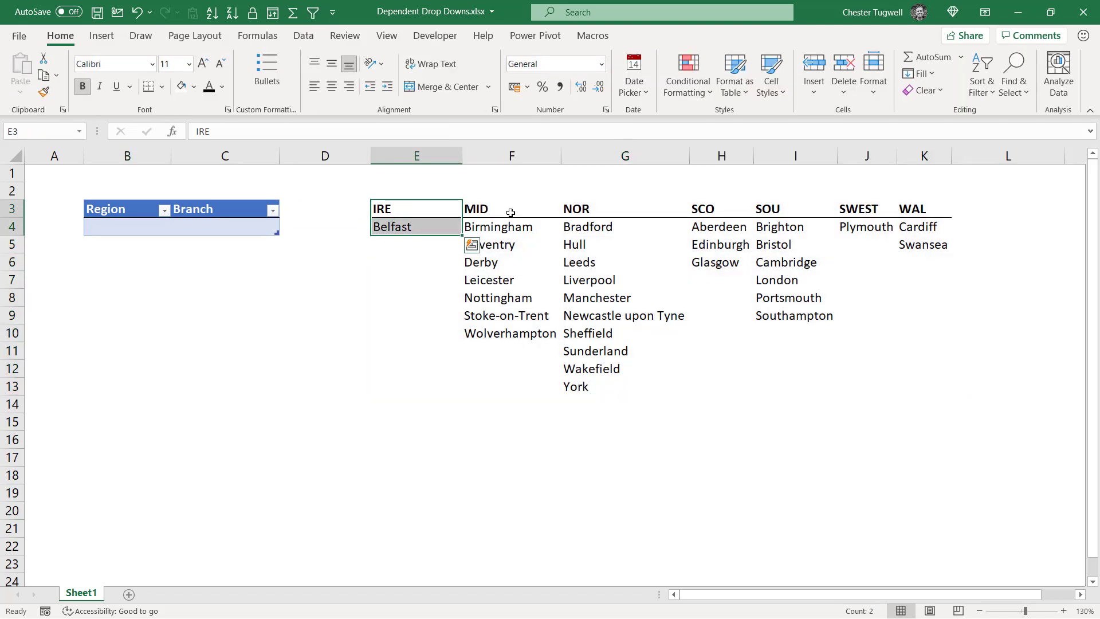
pyautogui.moveTo(511, 212); pyautogui.dragTo(527, 334)
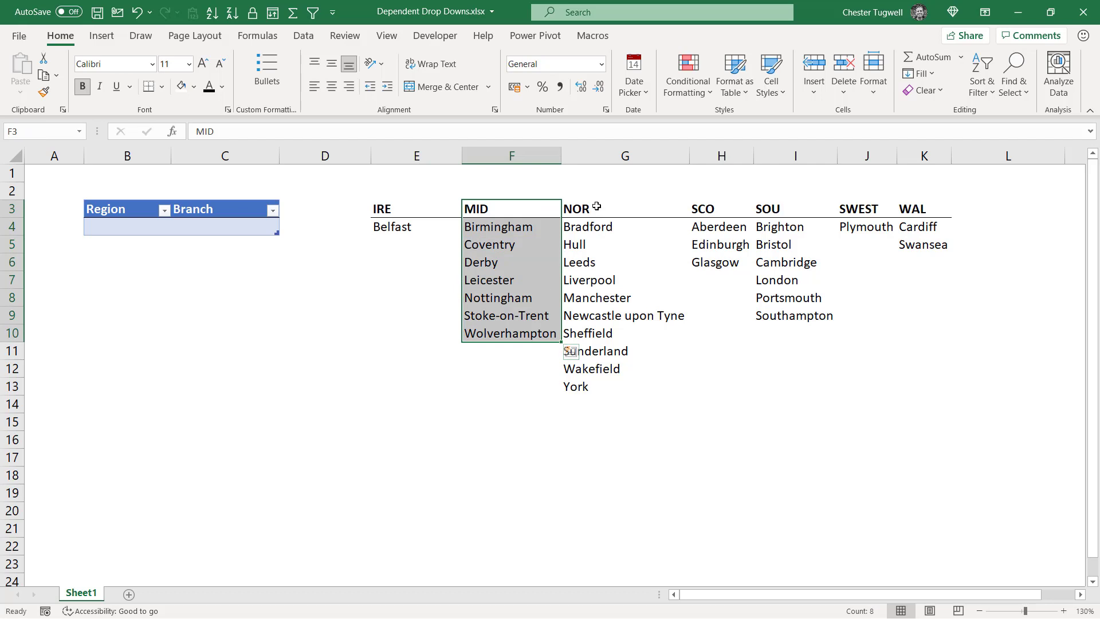
pyautogui.moveTo(596, 207); pyautogui.dragTo(600, 381)
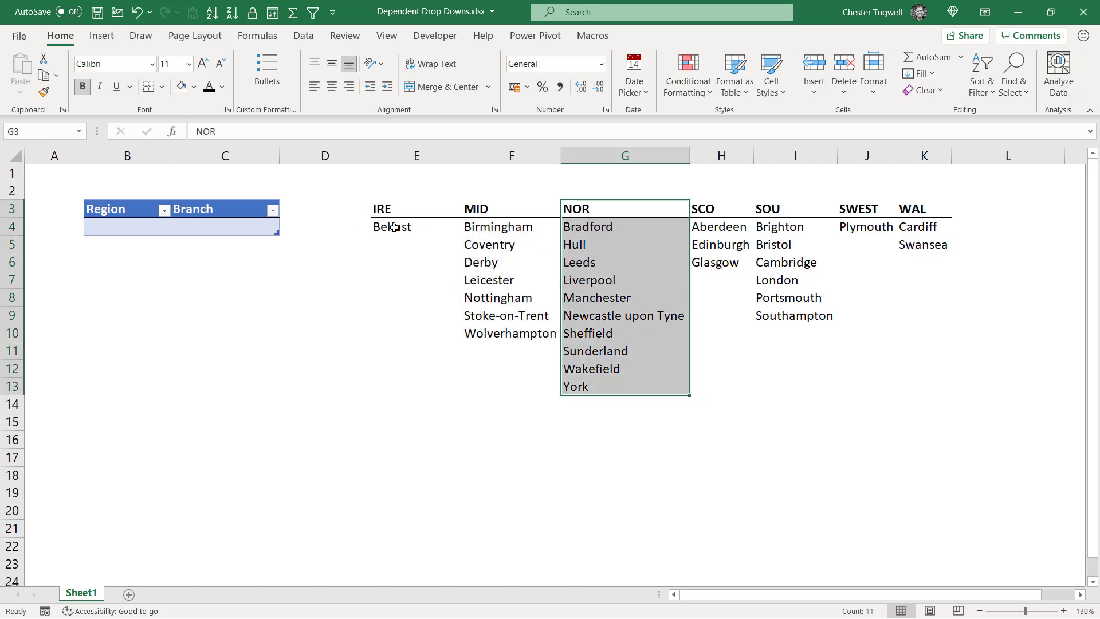
pyautogui.moveTo(394, 211); pyautogui.dragTo(395, 227)
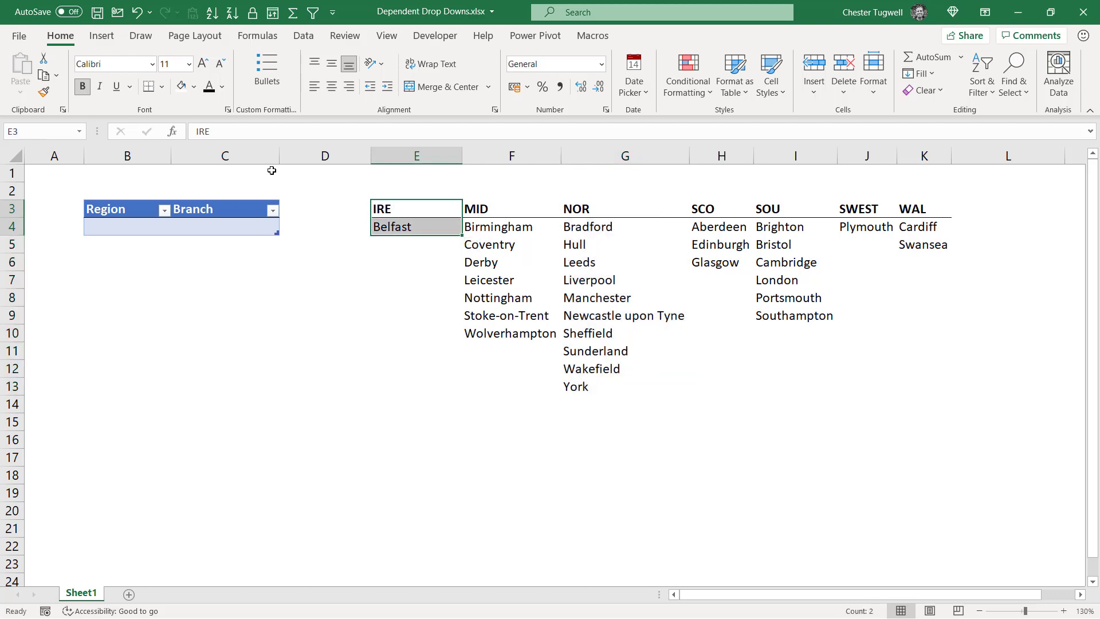
pyautogui.hotkey('ctrl', 't')
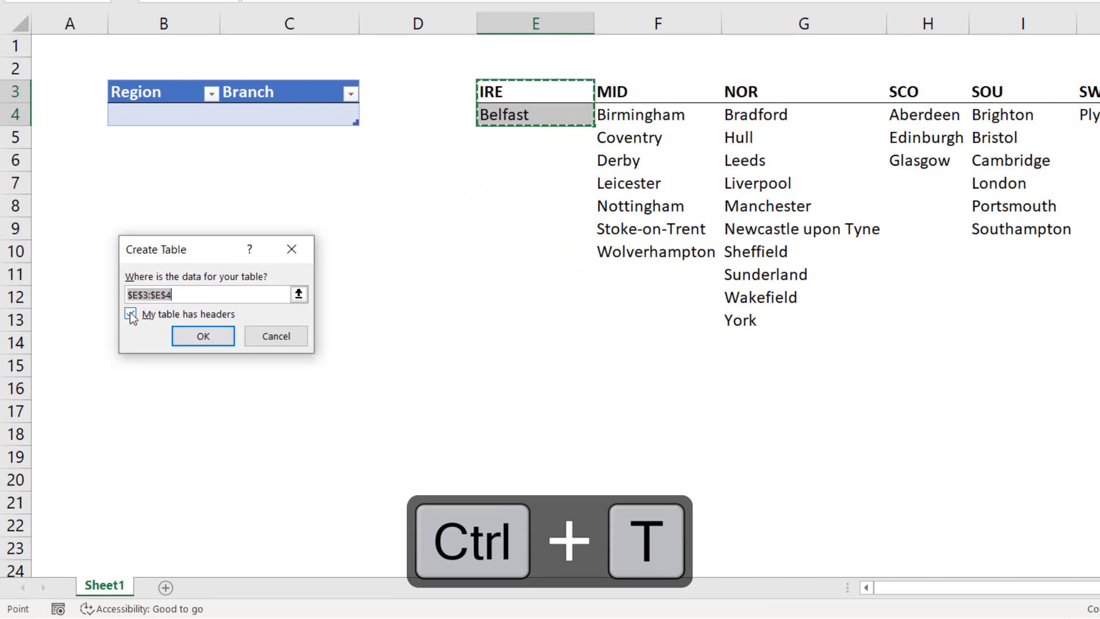
# Confirm the IRE/Belfast table and name it IRE.
pyautogui.click(204, 337)
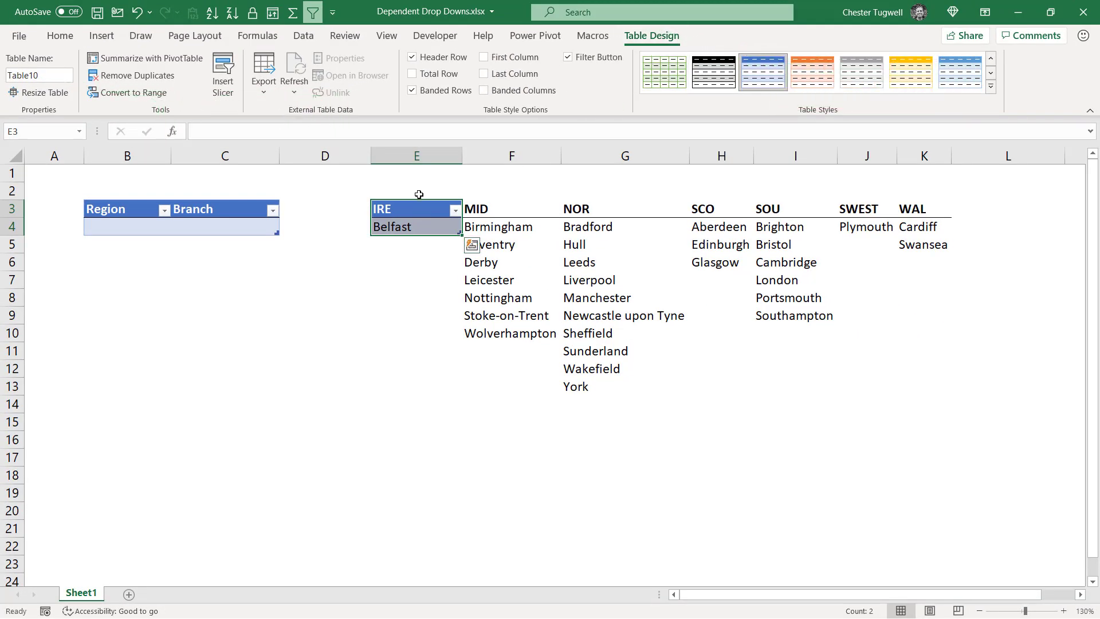
pyautogui.click(395, 210)
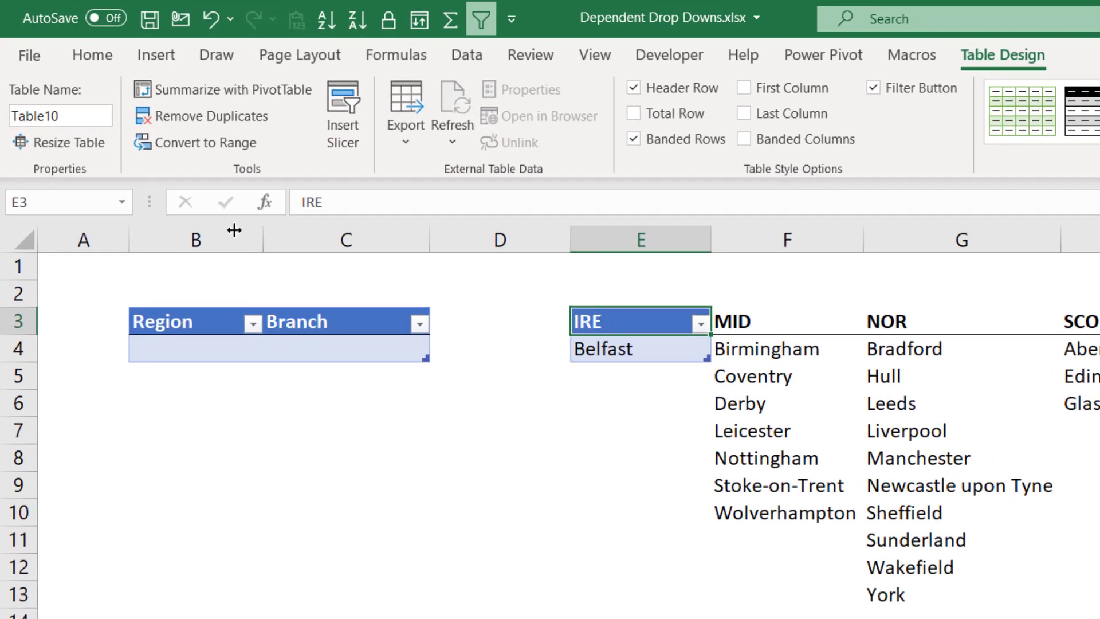
pyautogui.click(74, 115)
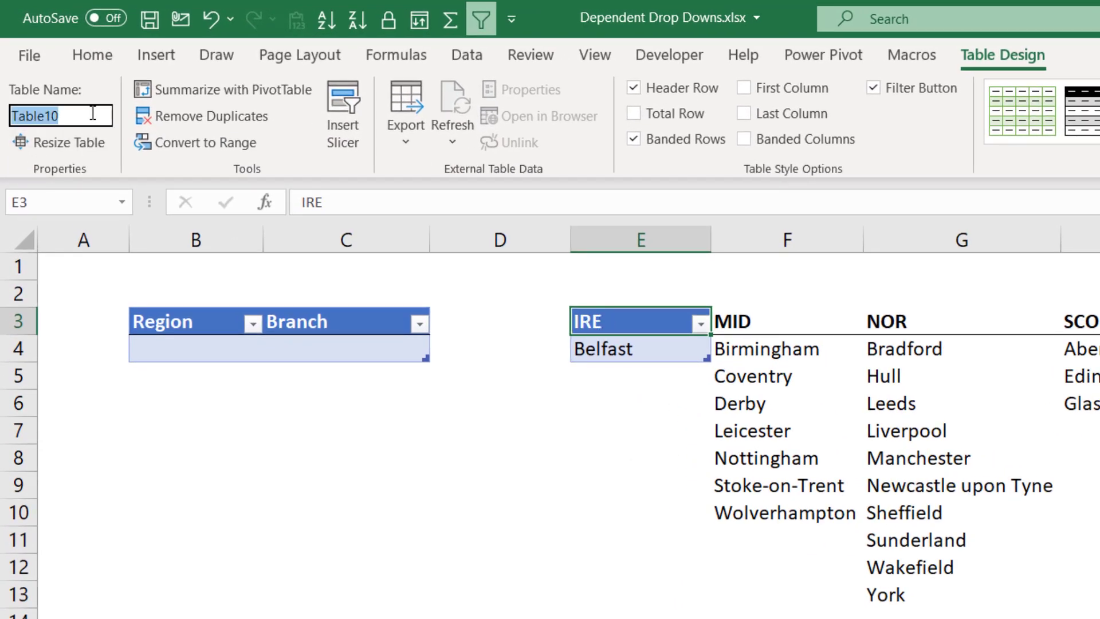
pyautogui.write('IRE')
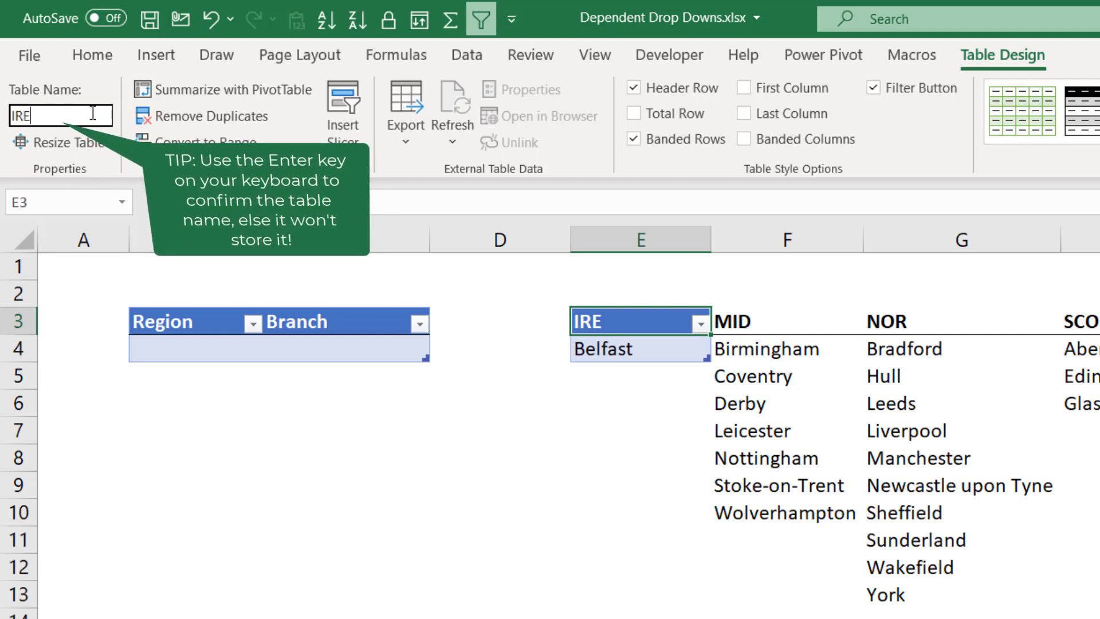
pyautogui.press('Return')
# Make the MID heading and its branches a table named MID.
pyautogui.moveTo(796, 321); pyautogui.dragTo(739, 507)
pyautogui.hotkey('ctrl', 't')
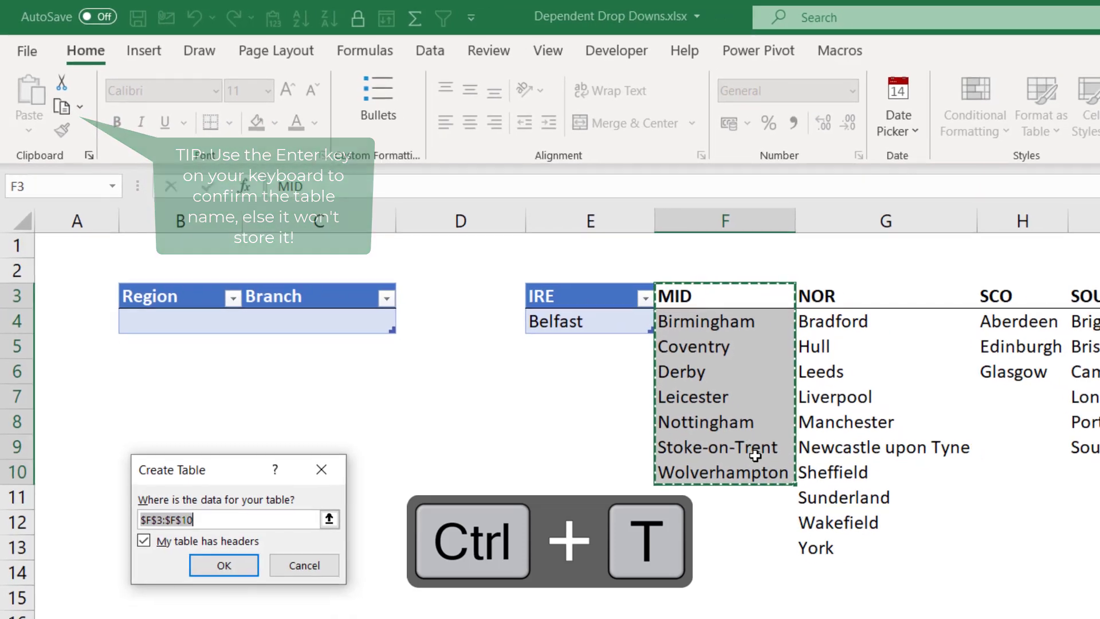
pyautogui.click(223, 565)
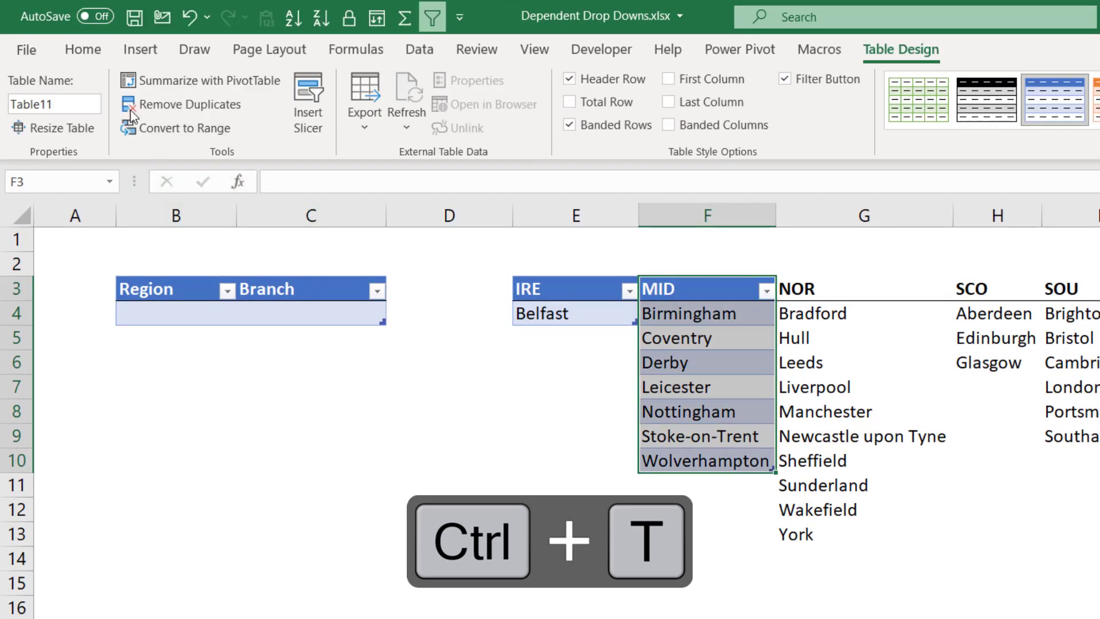
pyautogui.click(76, 103)
pyautogui.write('MID')
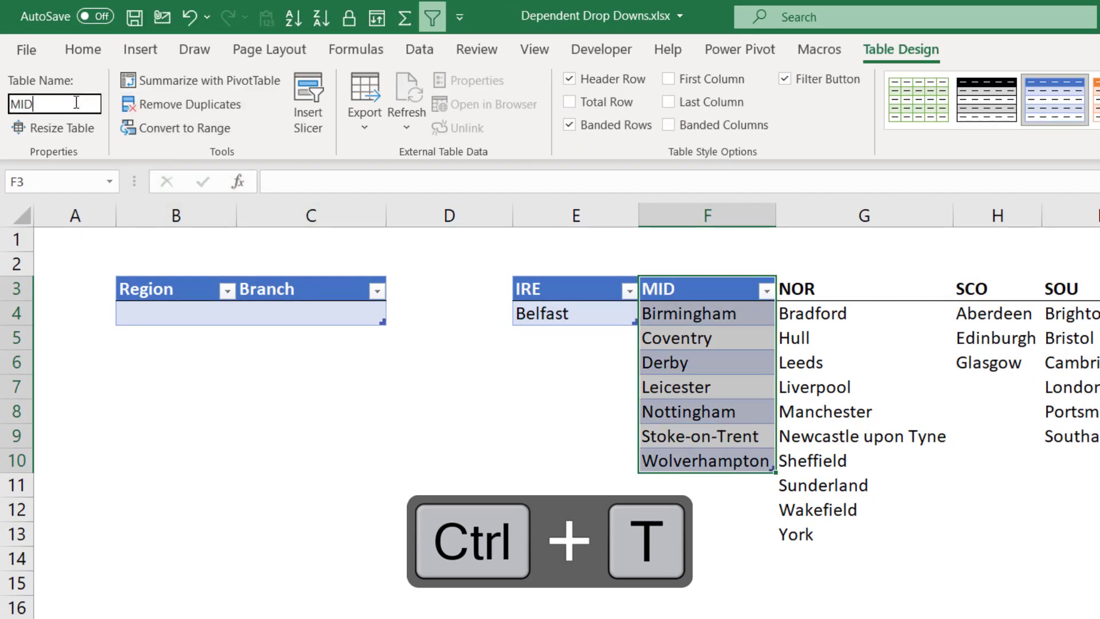
pyautogui.press('Return')
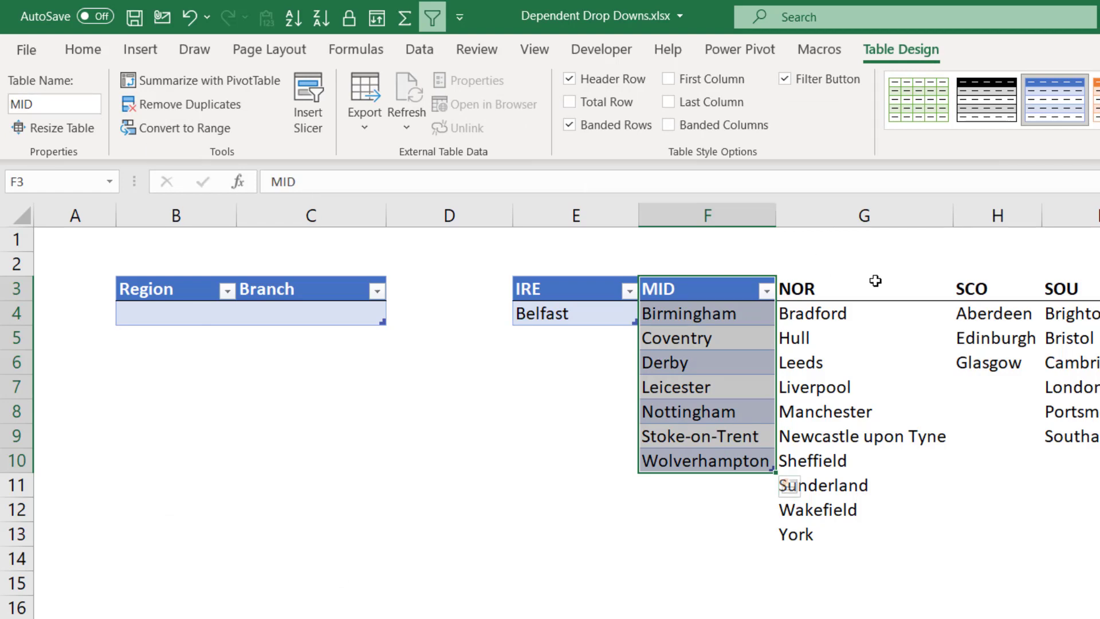
# Make the NOR list a headed table named NOR.
pyautogui.moveTo(875, 281); pyautogui.dragTo(847, 525)
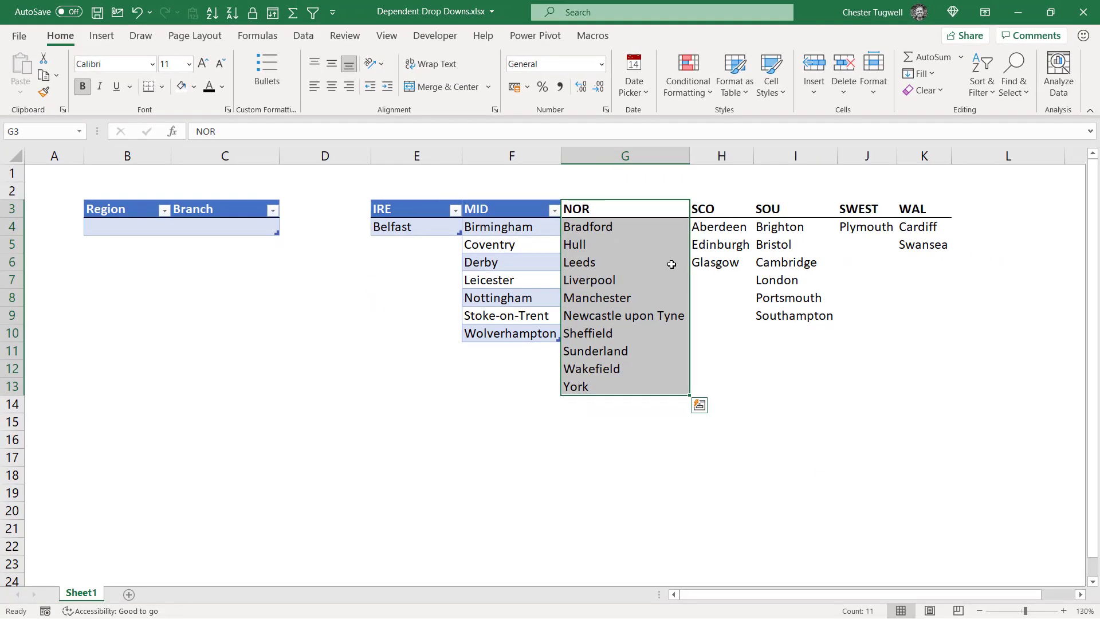
pyautogui.hotkey('ctrl', 't')
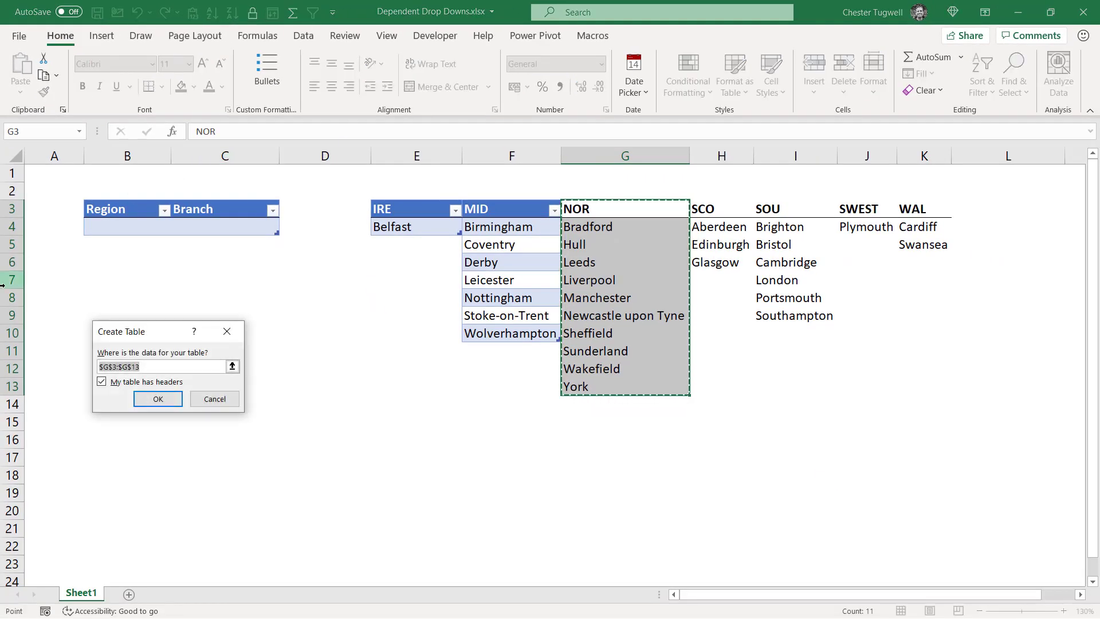
pyautogui.press('Return')
pyautogui.hotkey('alt', 'j')
pyautogui.write('taNOR')
pyautogui.press('Return')
# Make the SCO list a headed table named SCO.
pyautogui.moveTo(711, 209); pyautogui.dragTo(711, 253)
pyautogui.hotkey('ctrl', 't')
pyautogui.press('Return')
pyautogui.hotkey('alt', 'j')
pyautogui.write('taSCO')
pyautogui.press('Return')
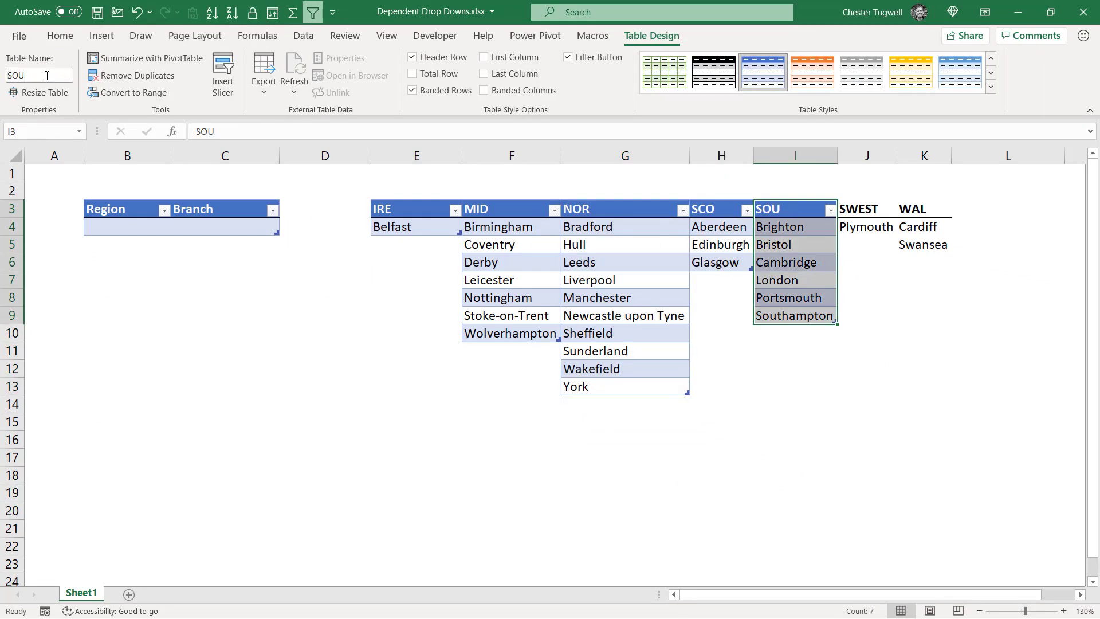
# Make the SWEST list a headed table named SWEST.
pyautogui.press('Right')
pyautogui.hotkey('ctrl', 'shift', 'Down')
pyautogui.hotkey('ctrl', 't')
pyautogui.press('Return')
pyautogui.hotkey('alt', 'j')
pyautogui.write('ta')
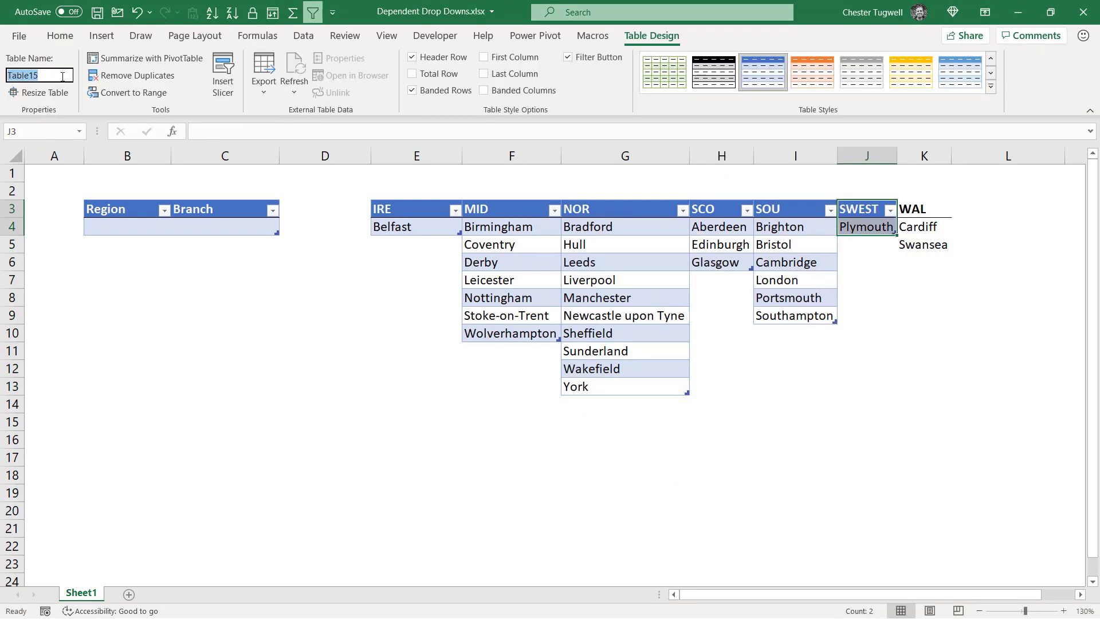
pyautogui.write('SWEST')
pyautogui.press('Return')
# Make the WAL list a headed table named WAL.
pyautogui.press('Right')
pyautogui.hotkey('ctrl', 'shift', 'Down')
pyautogui.hotkey('ctrl', 't')
pyautogui.press('Return')
pyautogui.hotkey('alt', 'j')
pyautogui.write('taWAL')
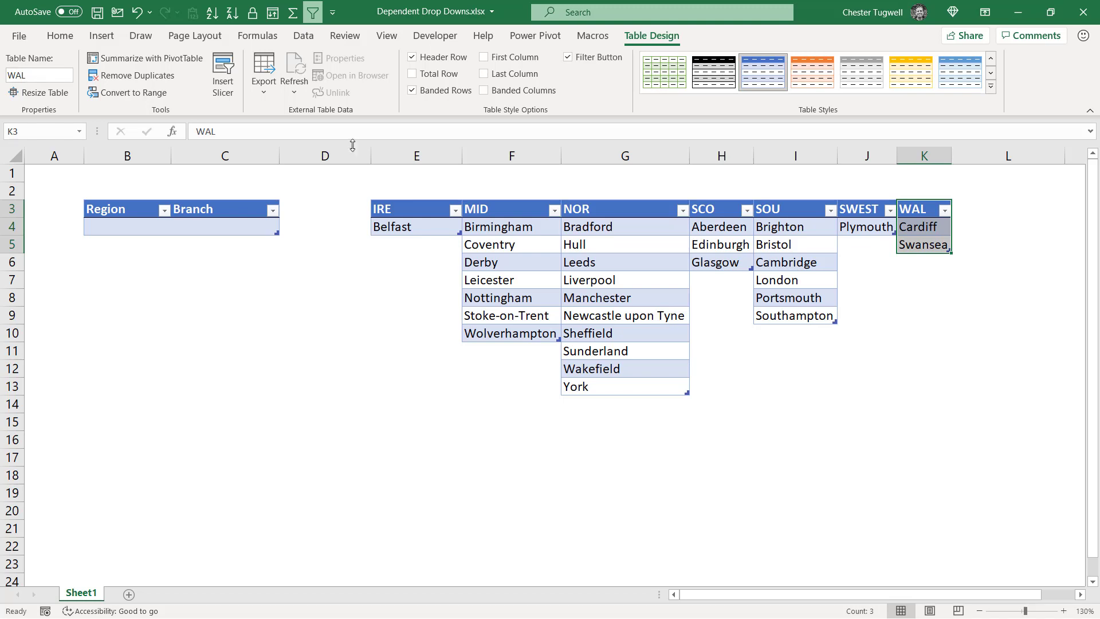
pyautogui.click(124, 225)
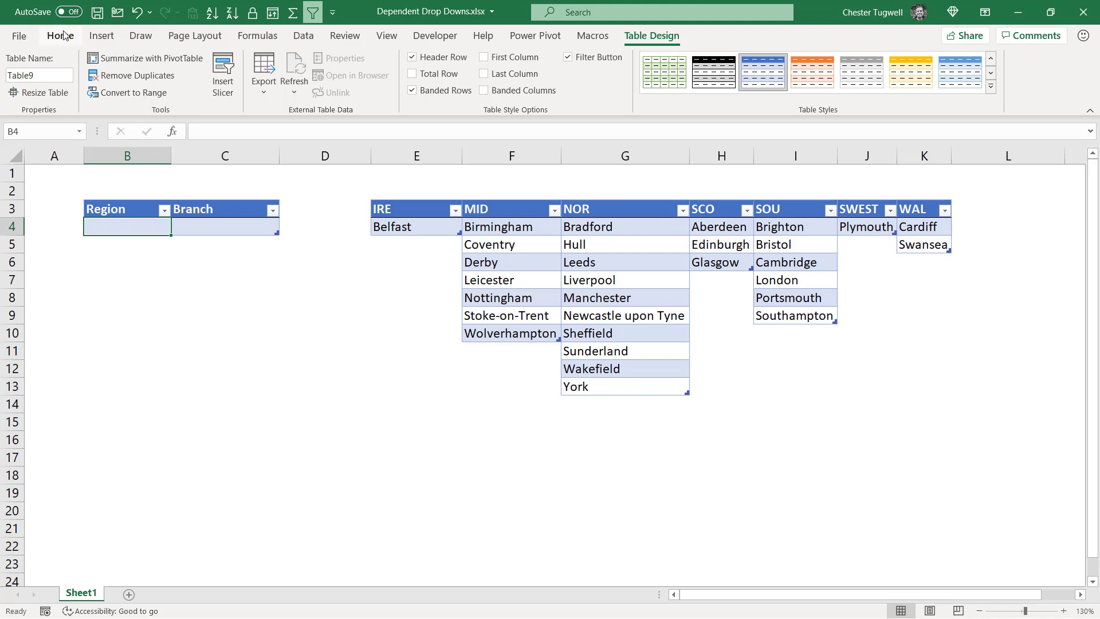
# Give Region cell B4 a List validation sourced from the region headers =$E$3:$K$3.
pyautogui.click(306, 35)
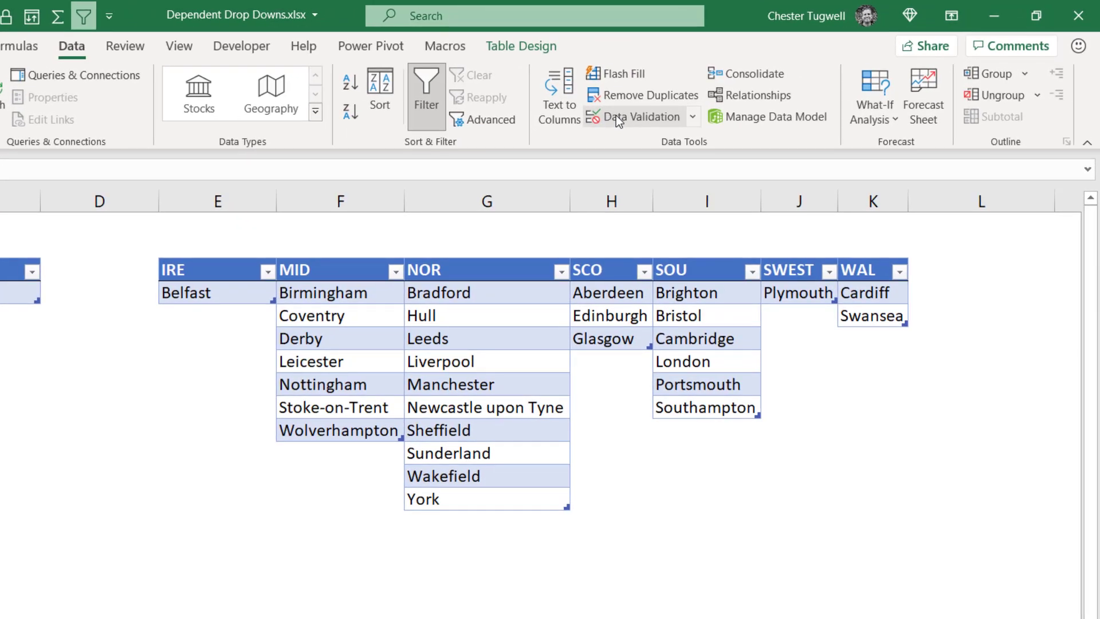
pyautogui.click(616, 116)
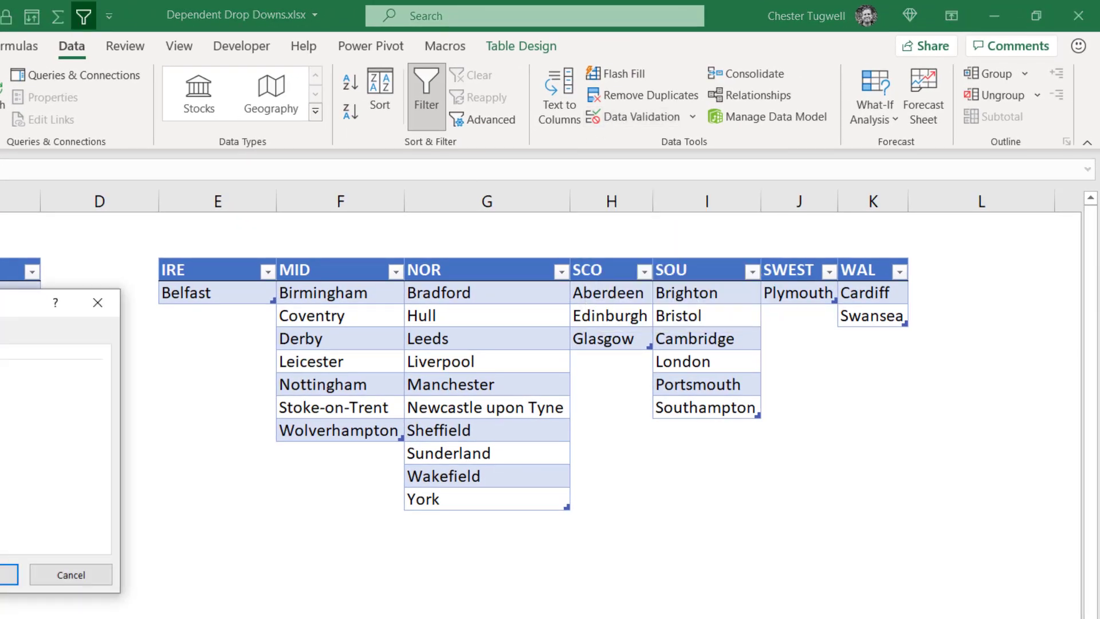
pyautogui.moveTo(9, 304); pyautogui.dragTo(225, 349)
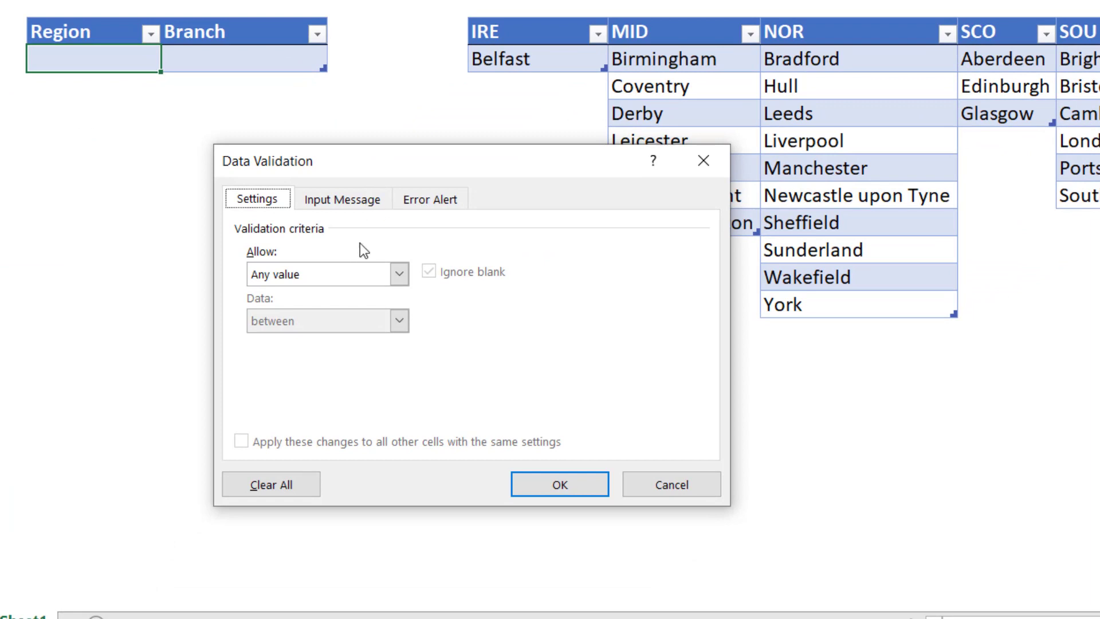
pyautogui.click(399, 274)
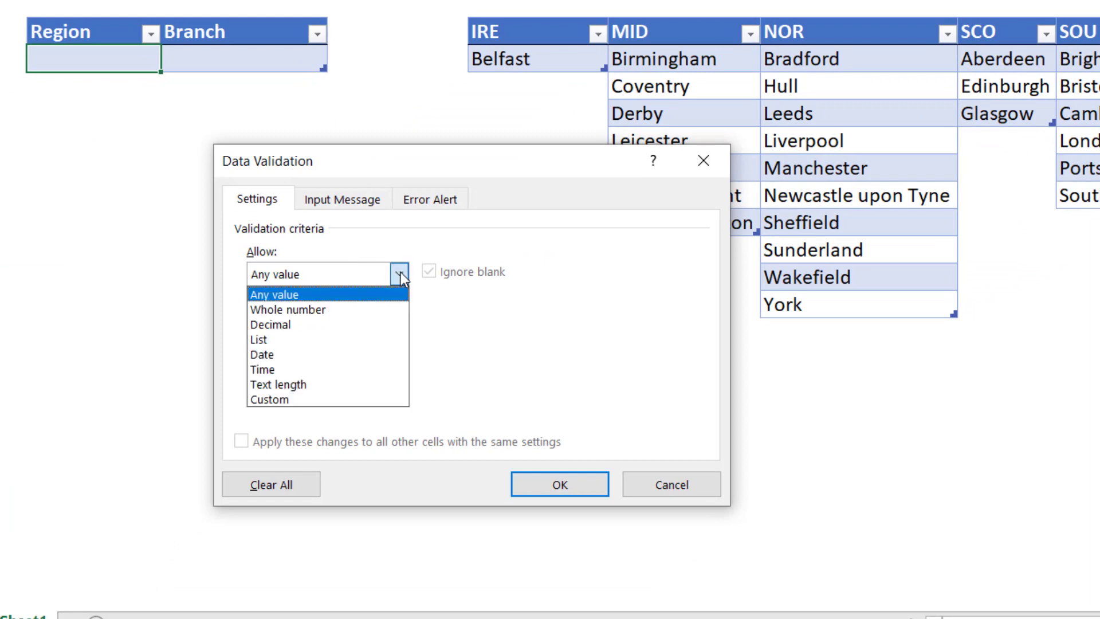
pyautogui.click(281, 344)
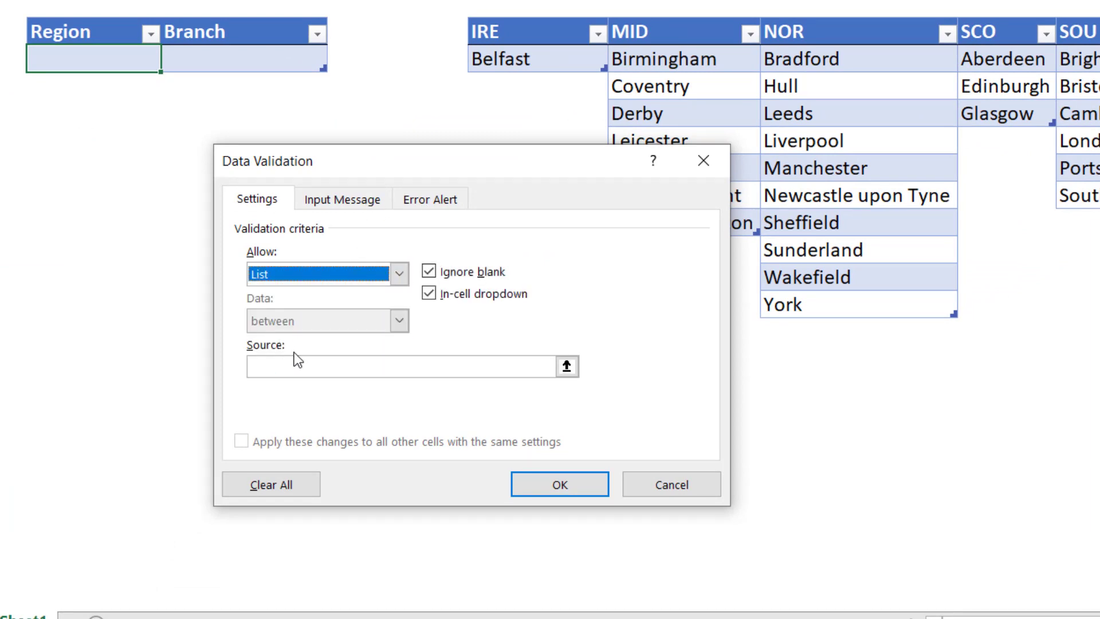
pyautogui.click(273, 365)
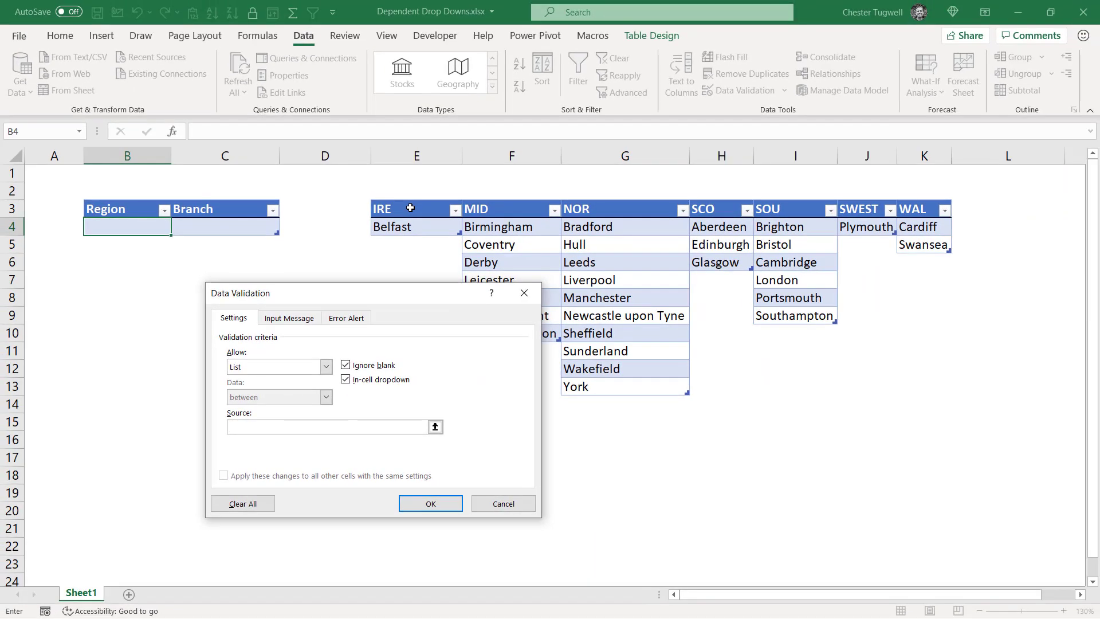
pyautogui.moveTo(504, 31); pyautogui.dragTo(793, 30)
pyautogui.moveTo(582, 208); pyautogui.dragTo(923, 208)
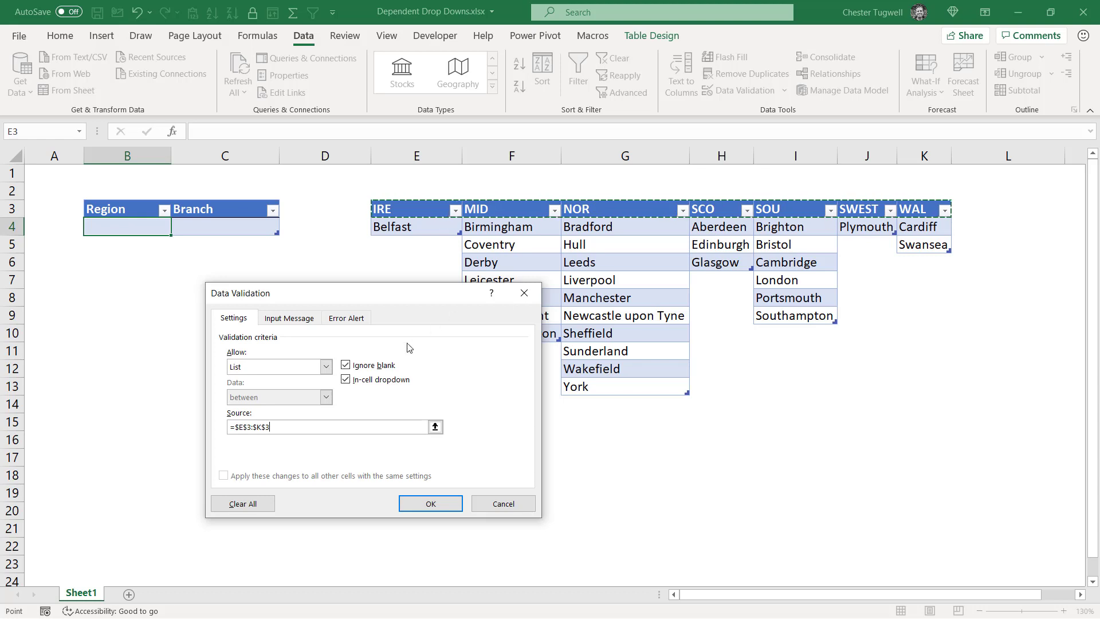
pyautogui.click(417, 503)
# Pick NOR from the Region drop-down in B4.
pyautogui.click(178, 229)
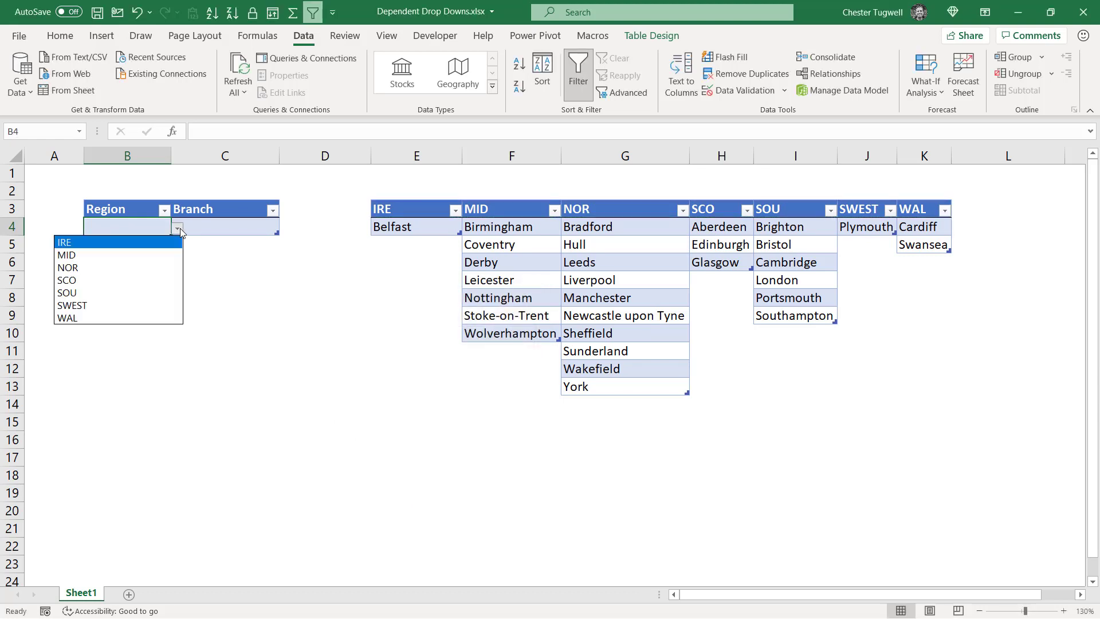
pyautogui.click(86, 264)
pyautogui.click(178, 229)
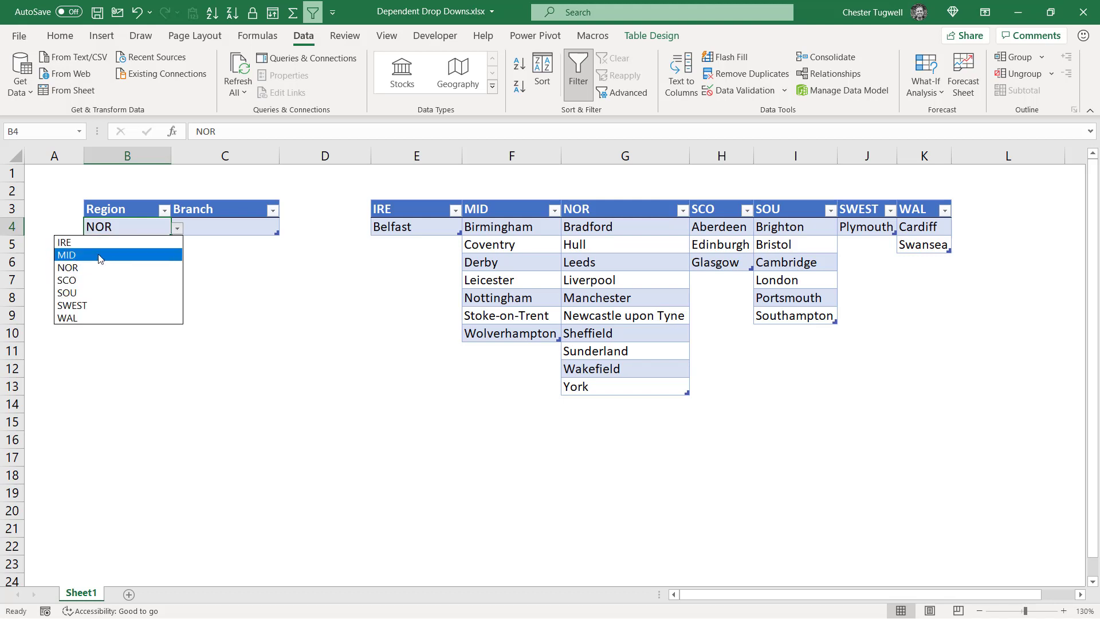
pyautogui.click(93, 267)
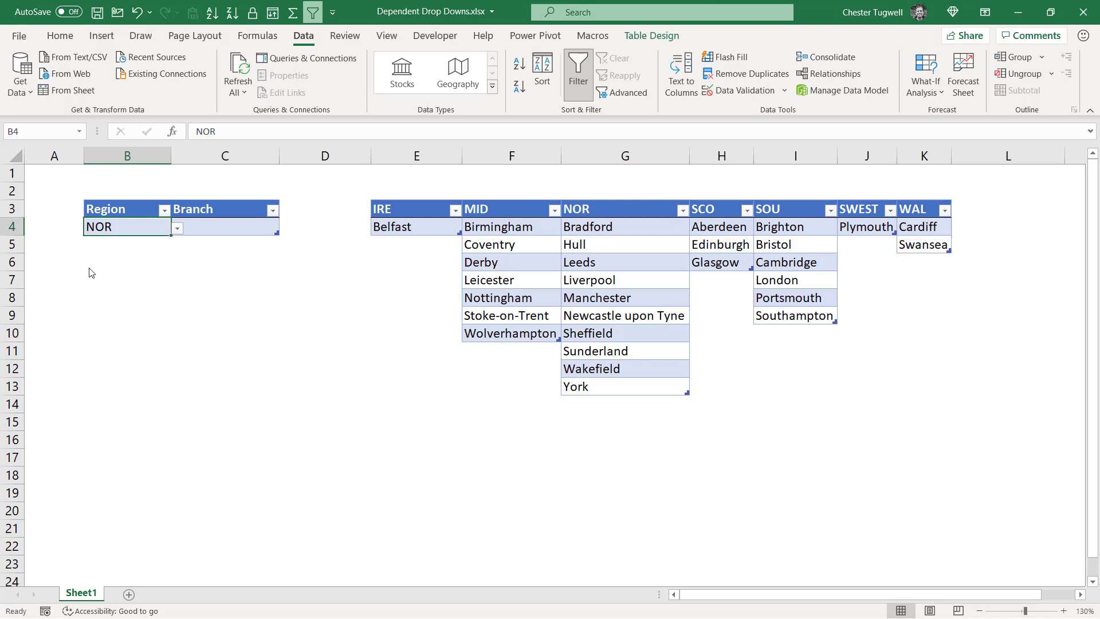
pyautogui.click(223, 225)
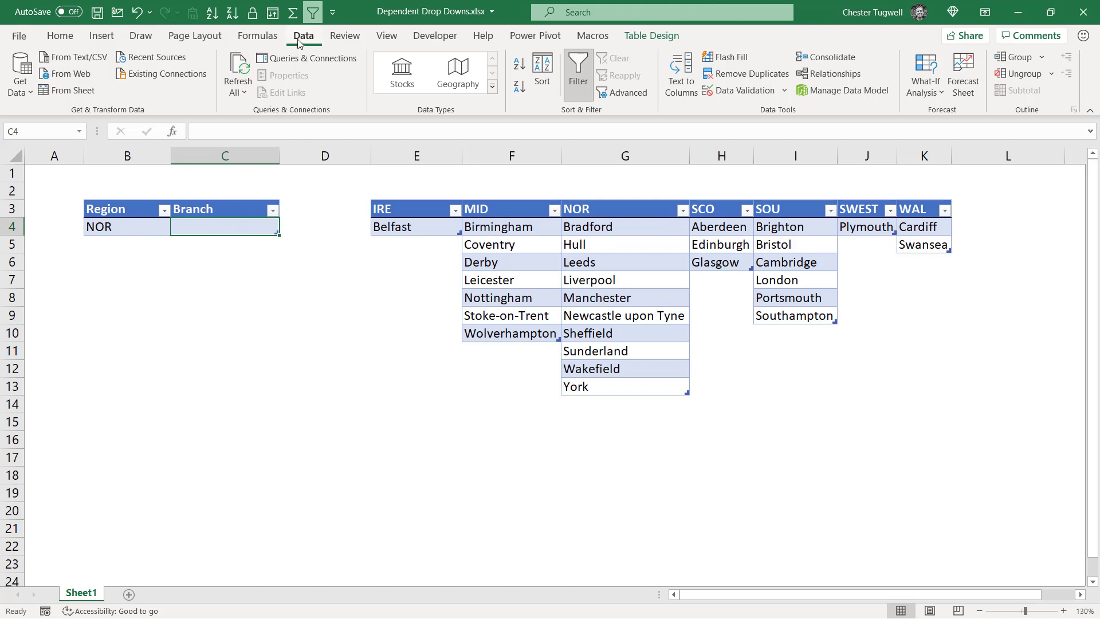
# Set Branch cell C4's validation to a List with source =indirect(B4), using a relative reference.
pyautogui.click(739, 90)
pyautogui.moveTo(356, 302); pyautogui.dragTo(521, 232)
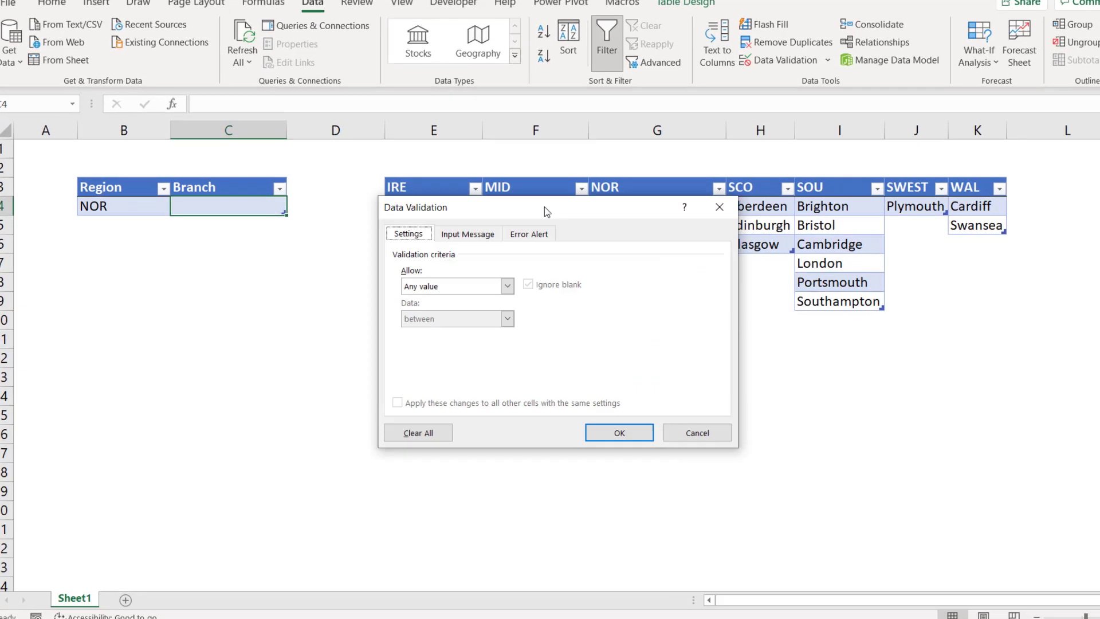
pyautogui.click(491, 295)
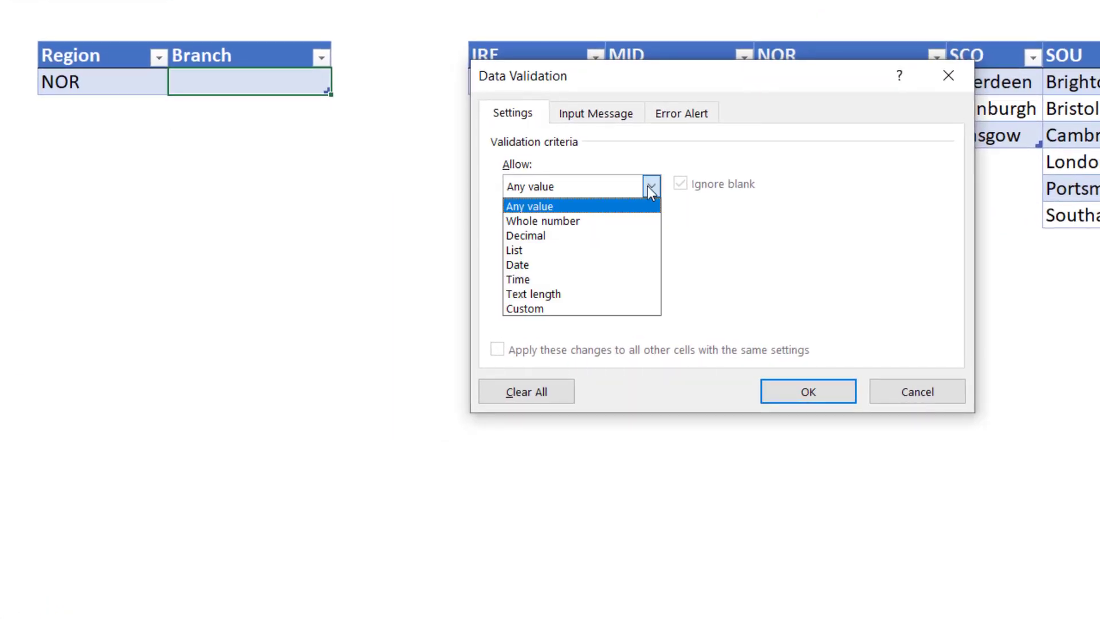
pyautogui.click(547, 250)
pyautogui.click(549, 276)
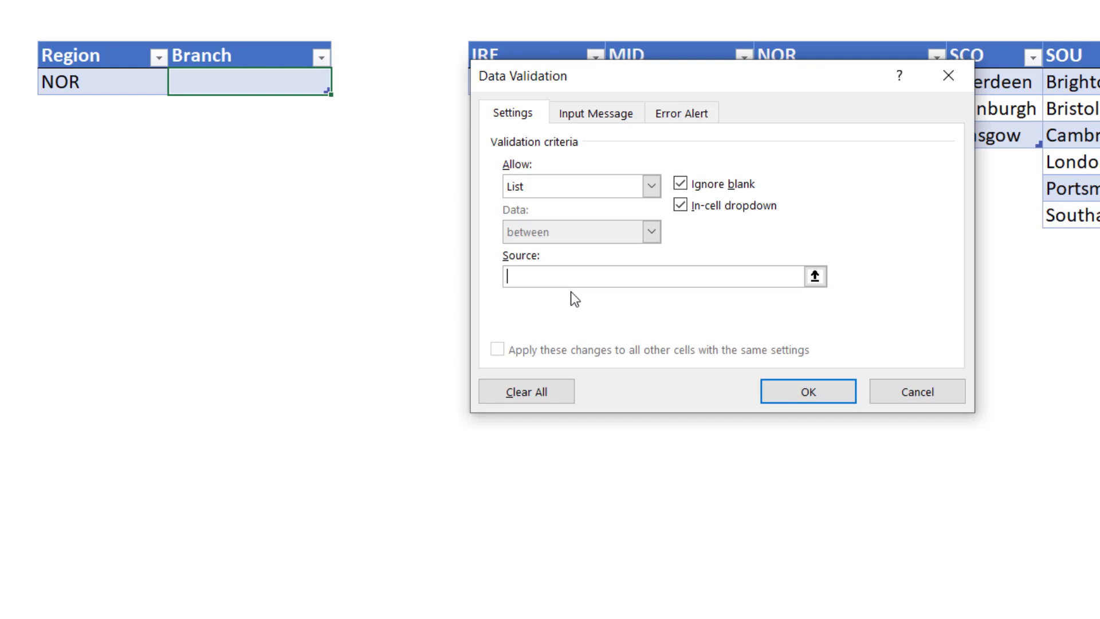
pyautogui.write('=i')
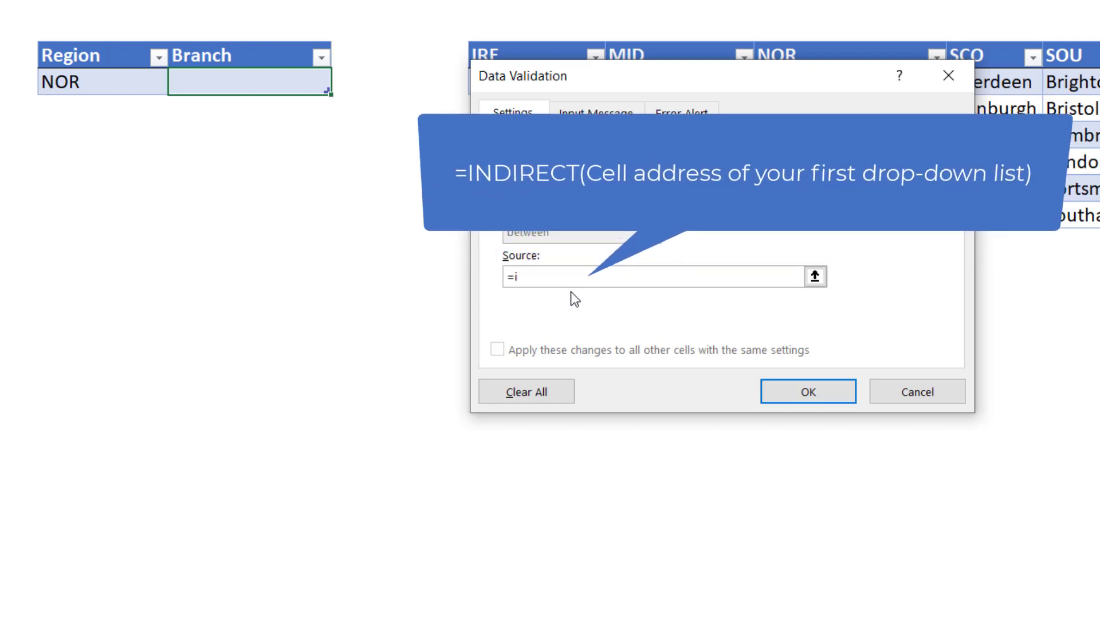
pyautogui.write('ndirect(')
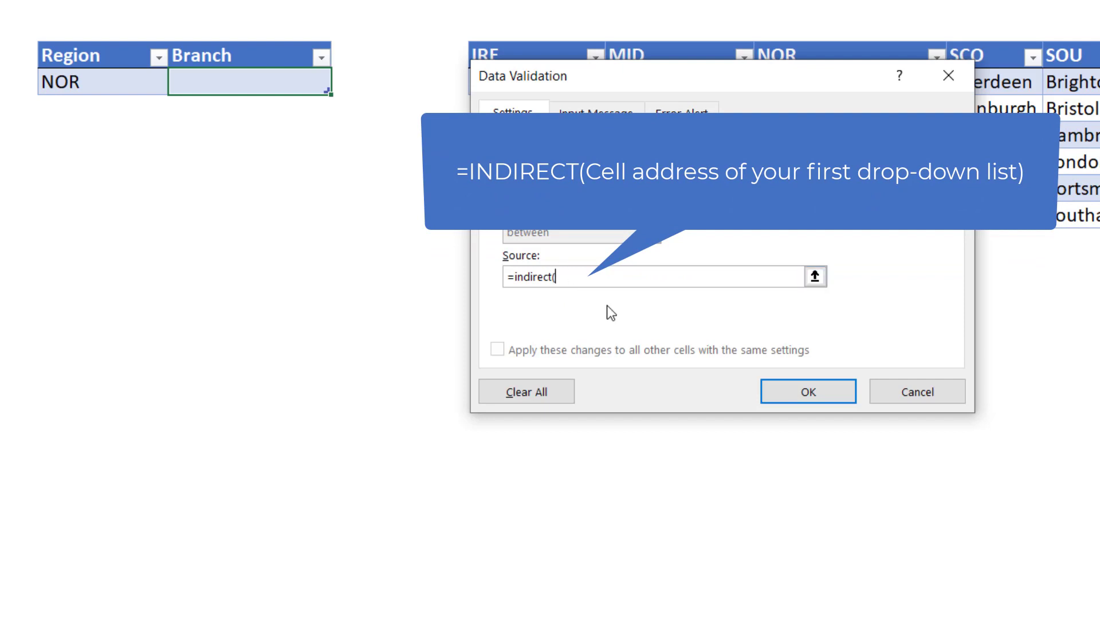
pyautogui.click(110, 76)
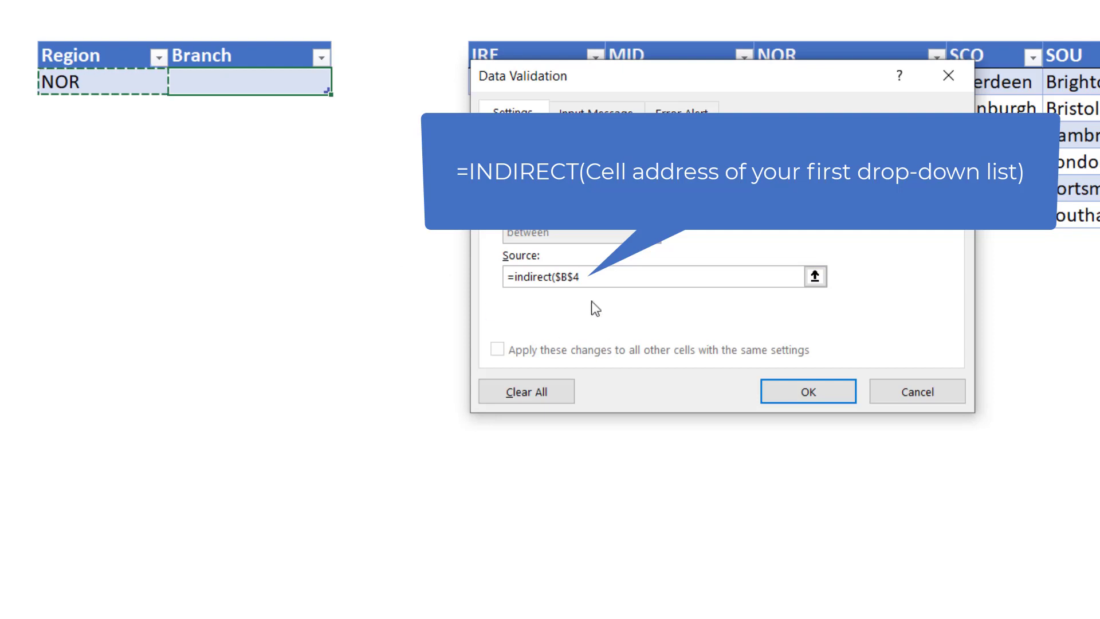
pyautogui.click(561, 277)
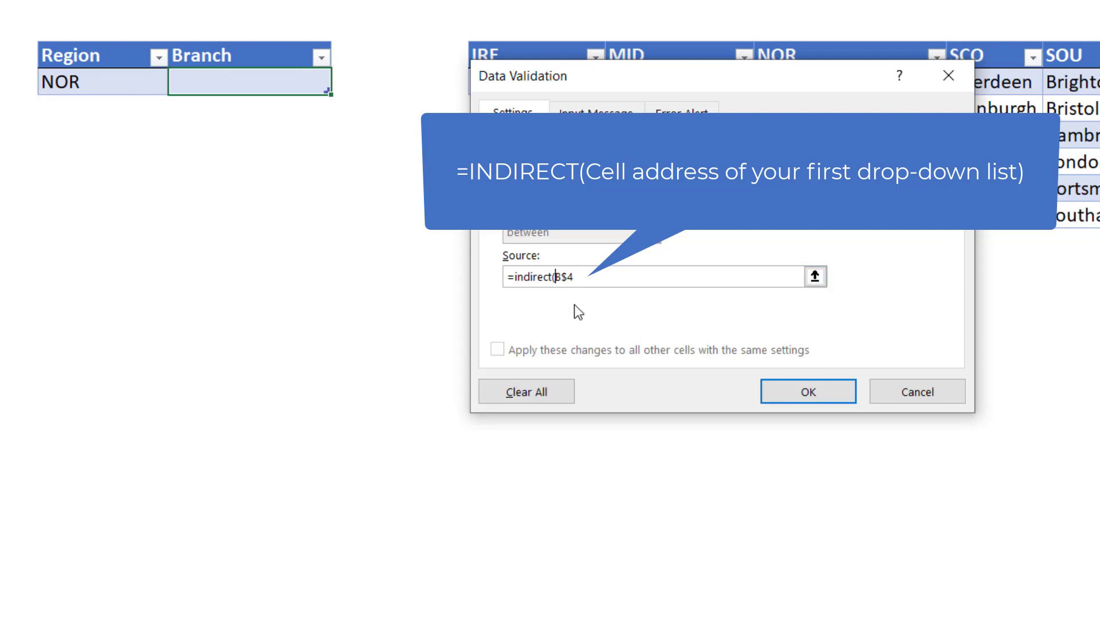
pyautogui.press('BackSpace')
pyautogui.click(582, 279)
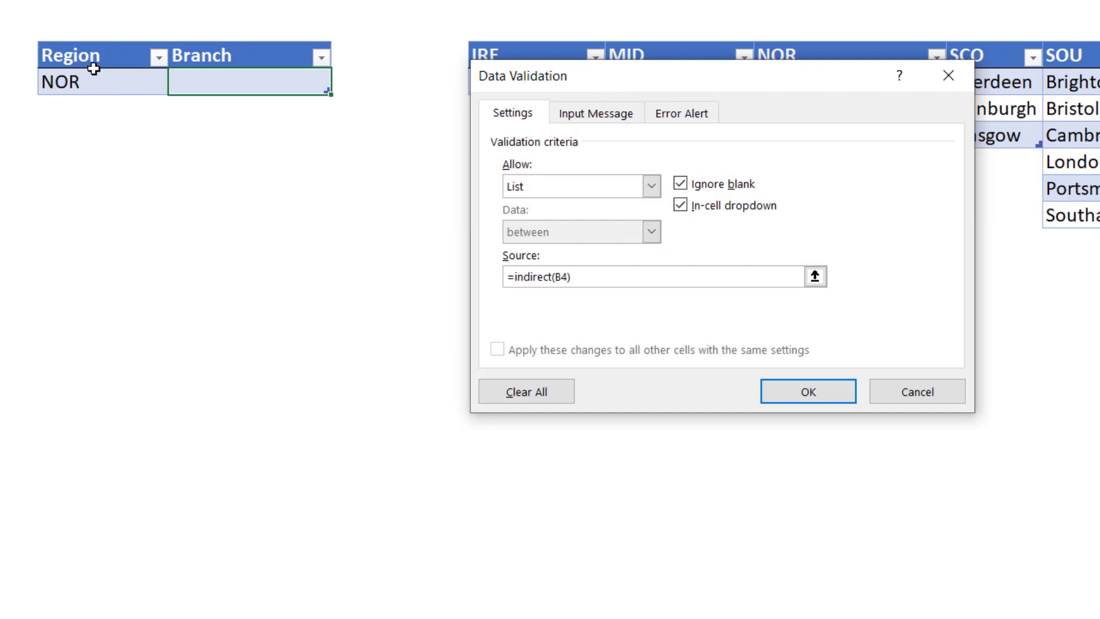
pyautogui.moveTo(596, 85); pyautogui.dragTo(595, 194)
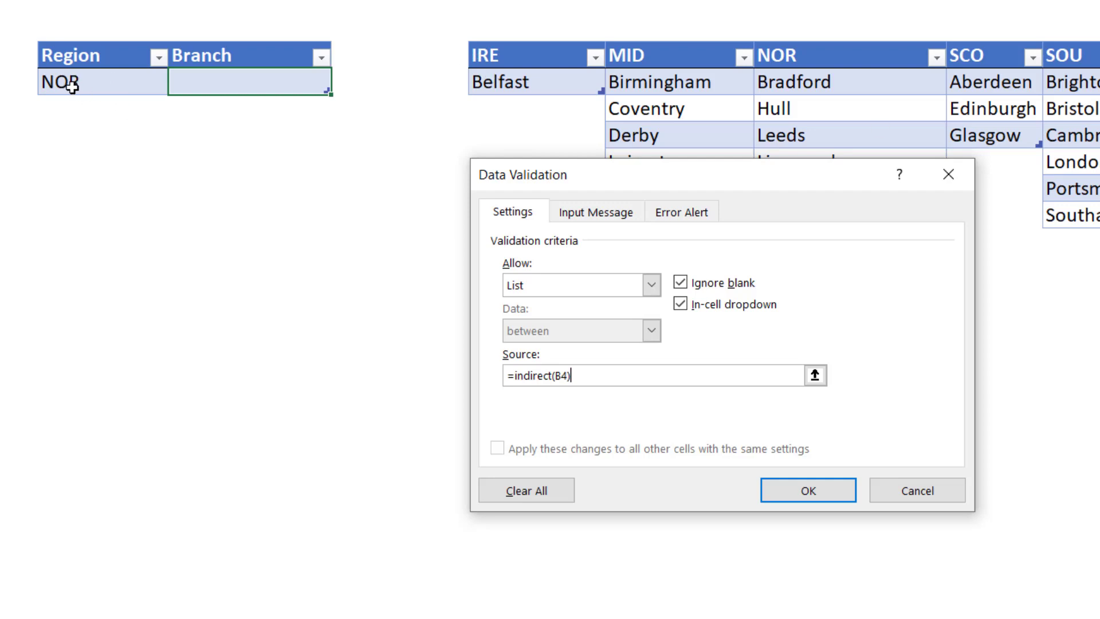
# Confirm the Branch validation, choose Manchester in C4, and add a new table row.
pyautogui.click(802, 490)
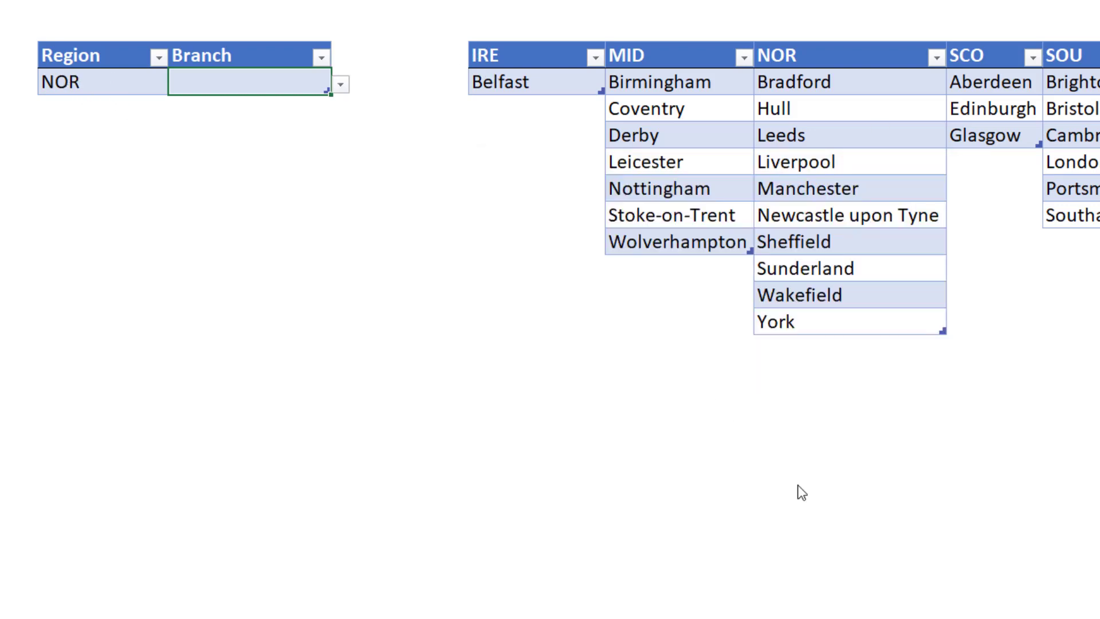
pyautogui.click(341, 85)
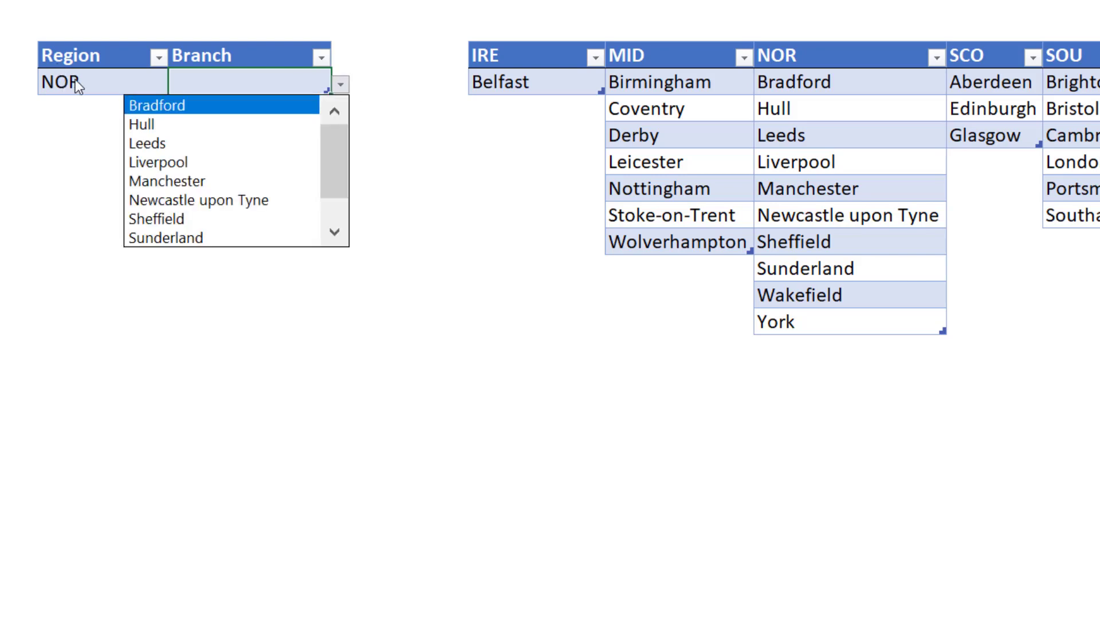
pyautogui.click(193, 183)
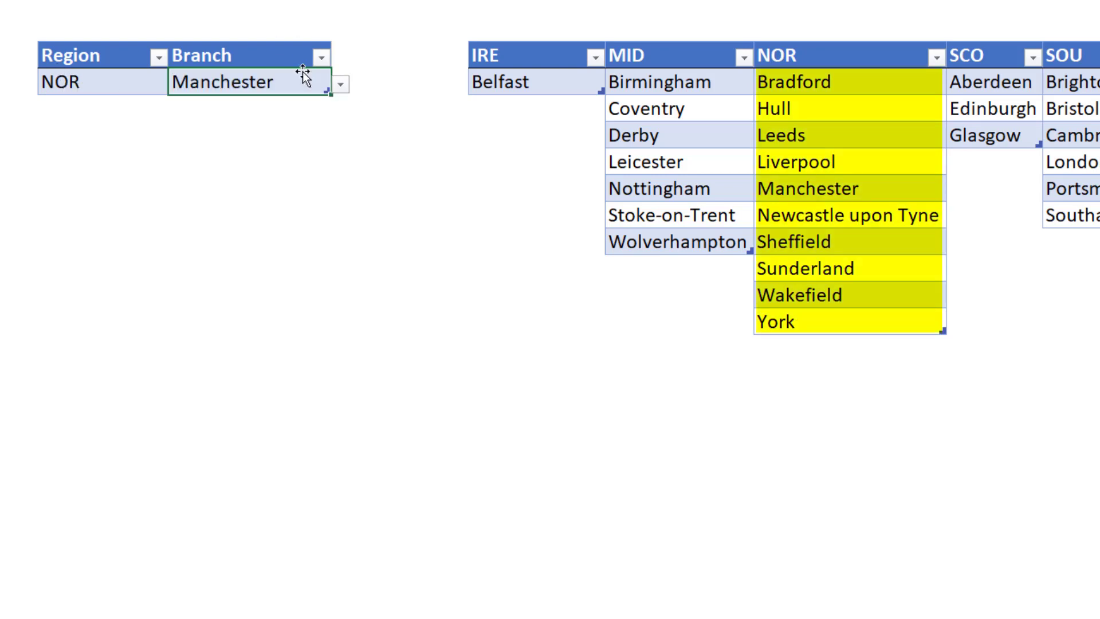
pyautogui.click(341, 91)
pyautogui.moveTo(339, 153); pyautogui.dragTo(341, 101)
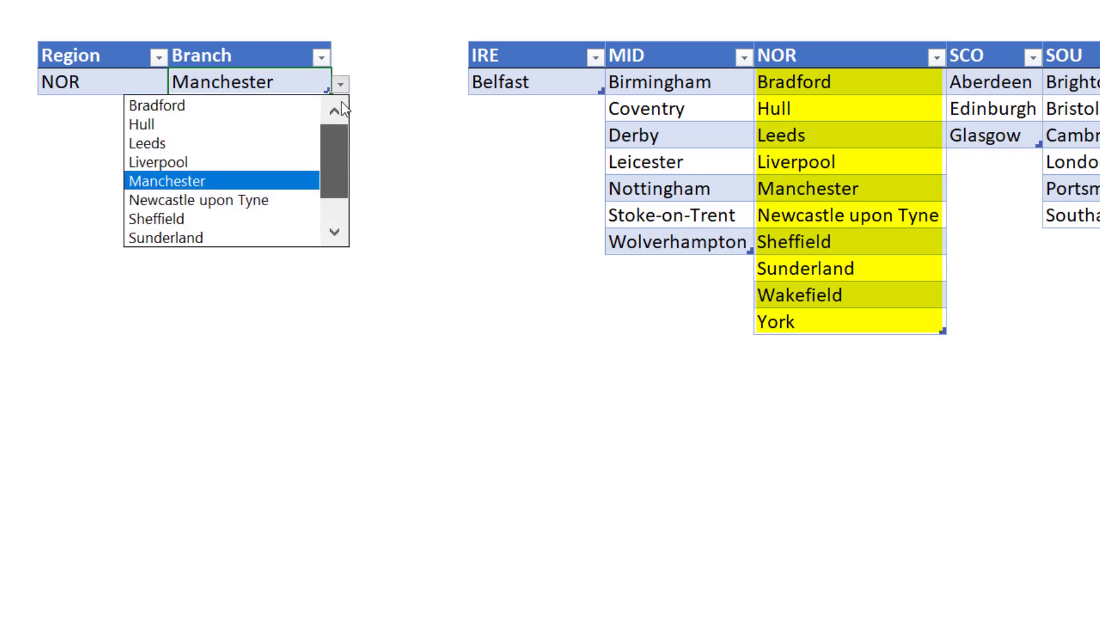
pyautogui.click(297, 77)
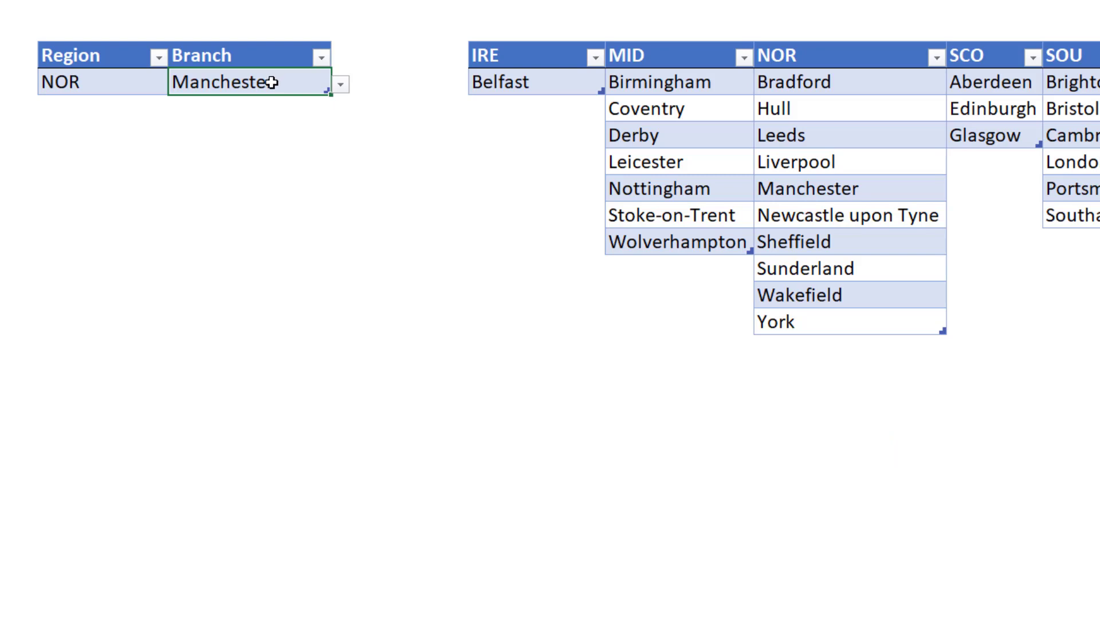
pyautogui.press('Tab')
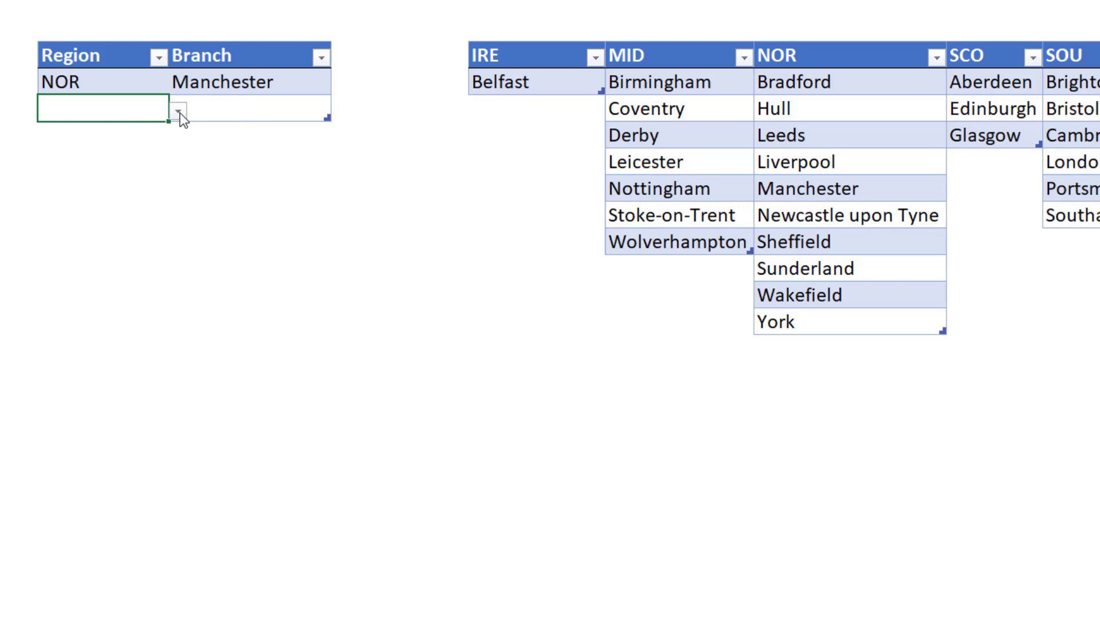
# Fill the new row with SWEST in B5 and Plymouth in C5 from their drop-downs.
pyautogui.click(180, 113)
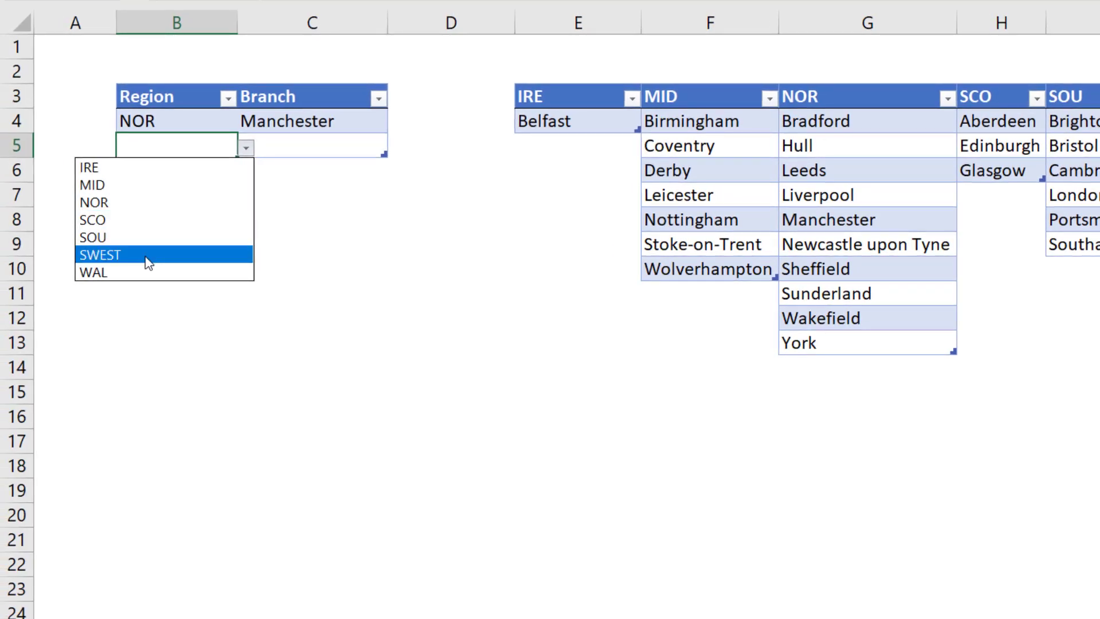
pyautogui.click(148, 255)
pyautogui.click(310, 146)
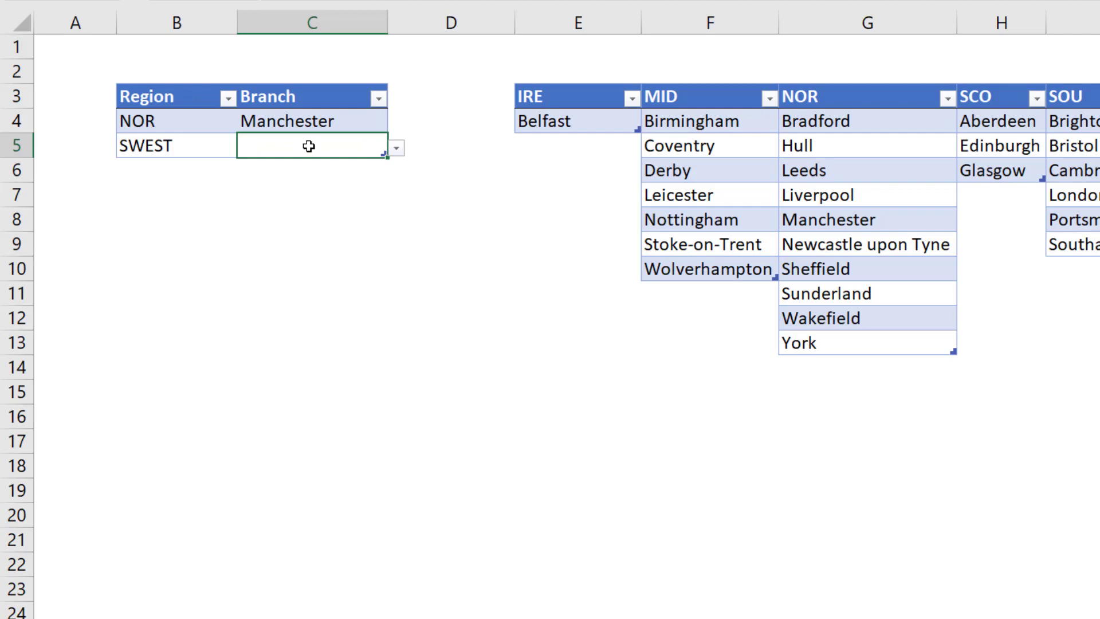
pyautogui.click(395, 149)
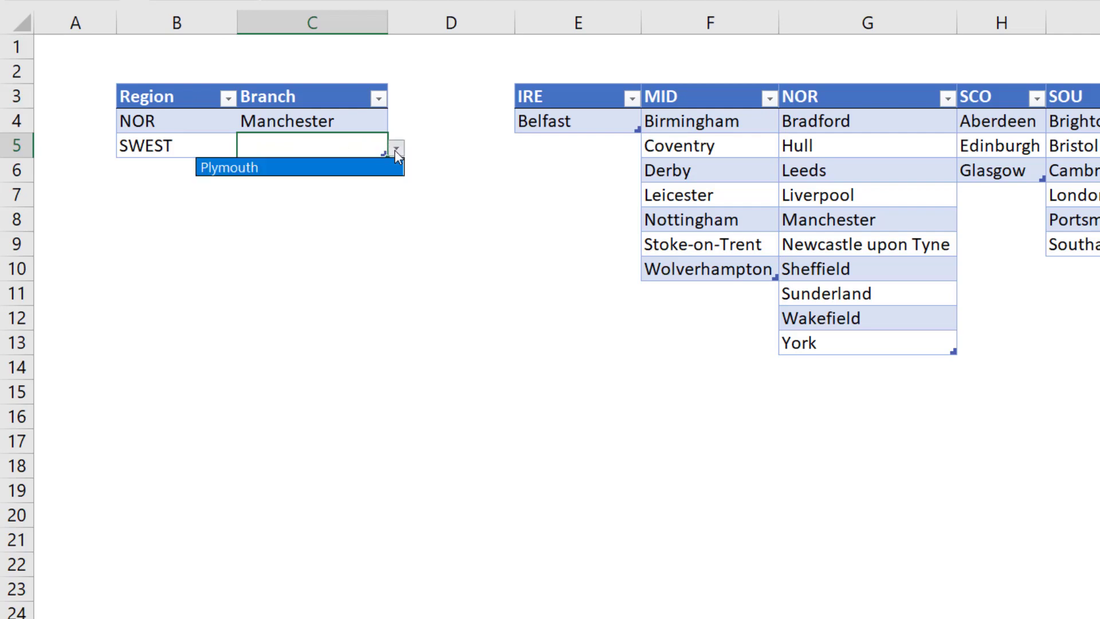
pyautogui.click(278, 172)
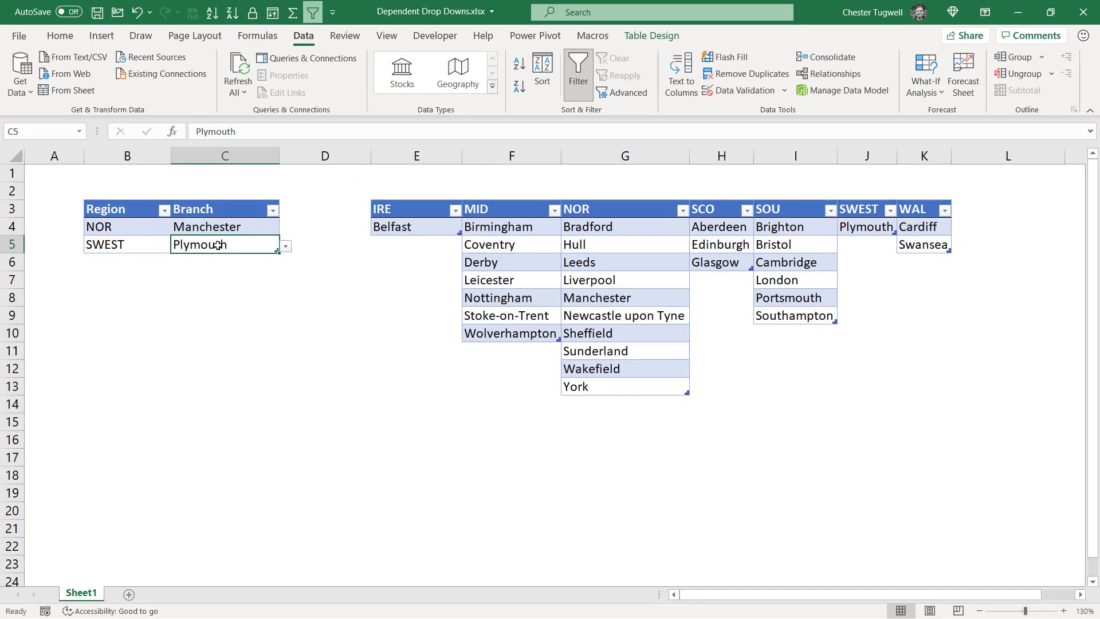
pyautogui.click(868, 244)
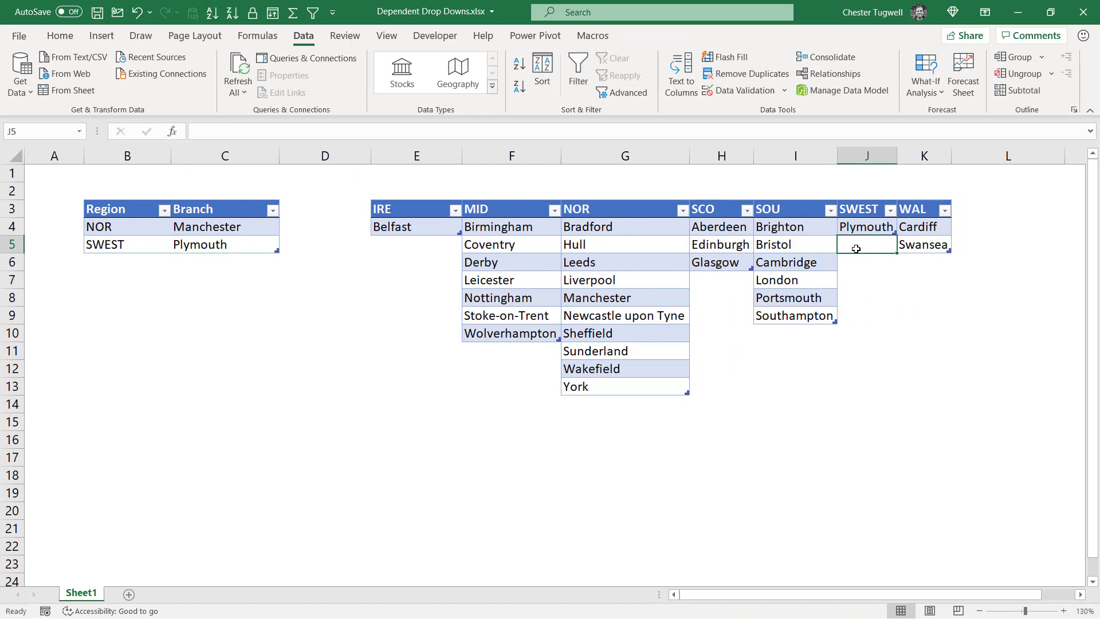
# Enter Weymouth in J5 and check it now appears among C5's branch choices.
pyautogui.write('W')
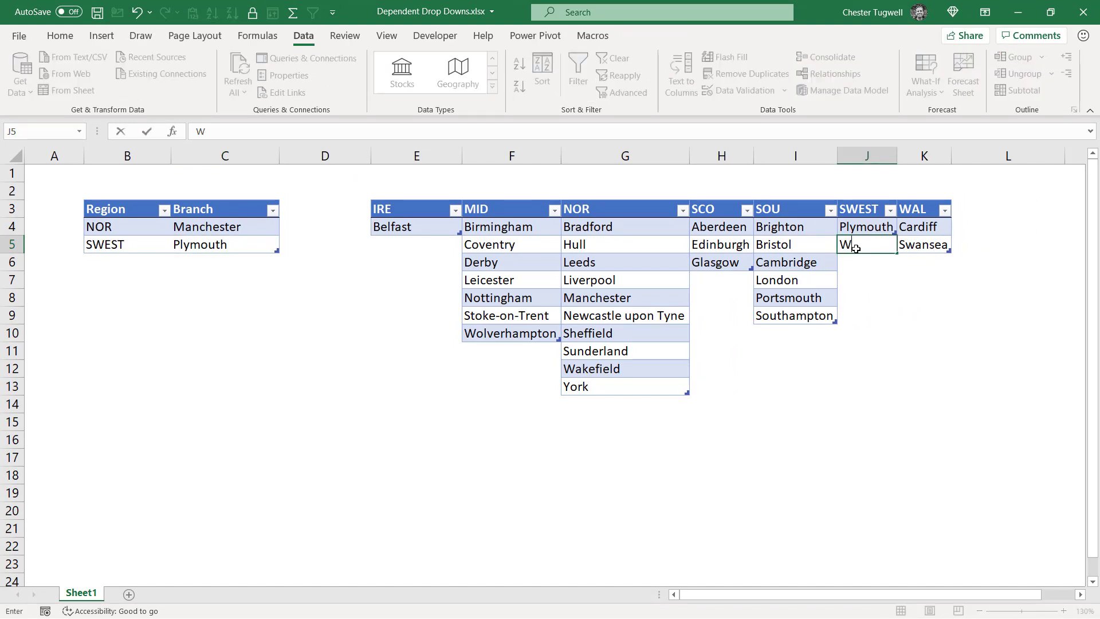
pyautogui.write('eymouth')
pyautogui.click(284, 292)
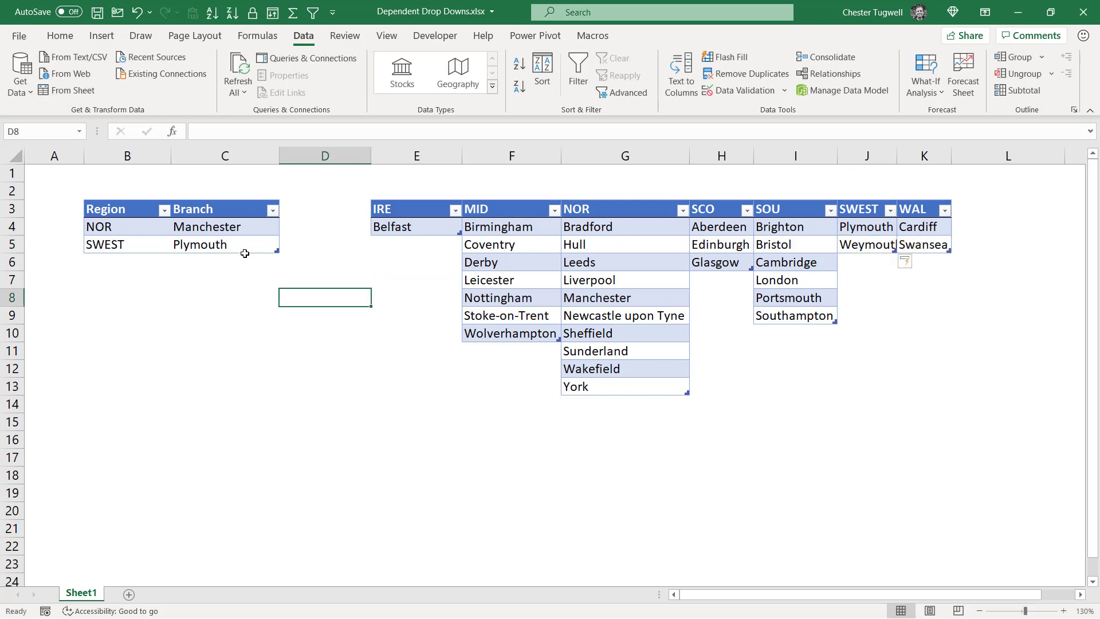
pyautogui.click(246, 246)
pyautogui.click(285, 245)
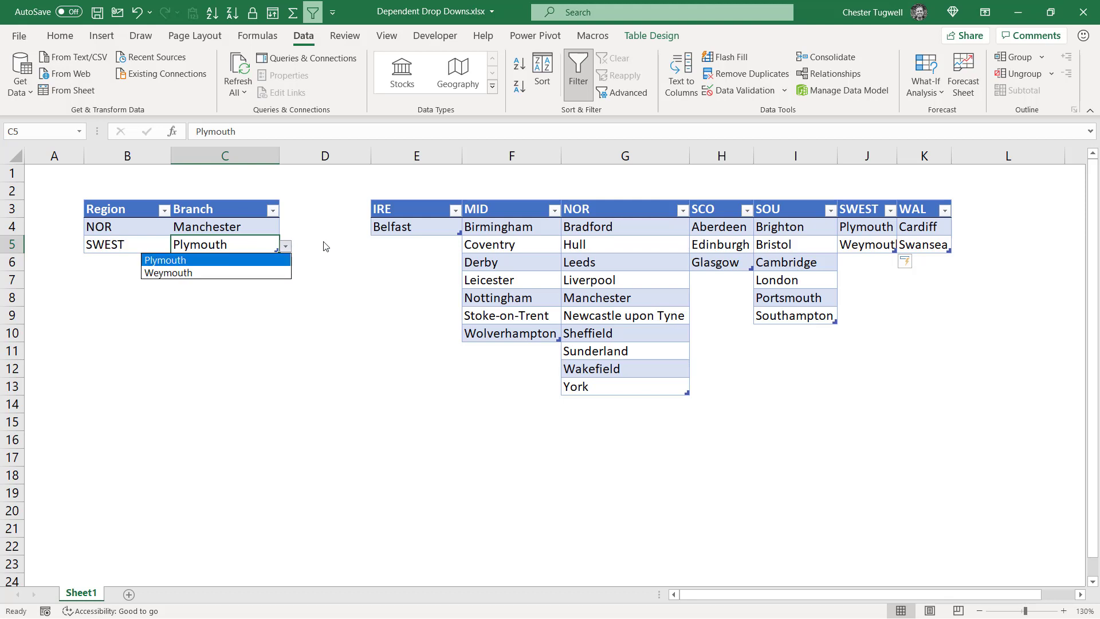
pyautogui.press('Escape')
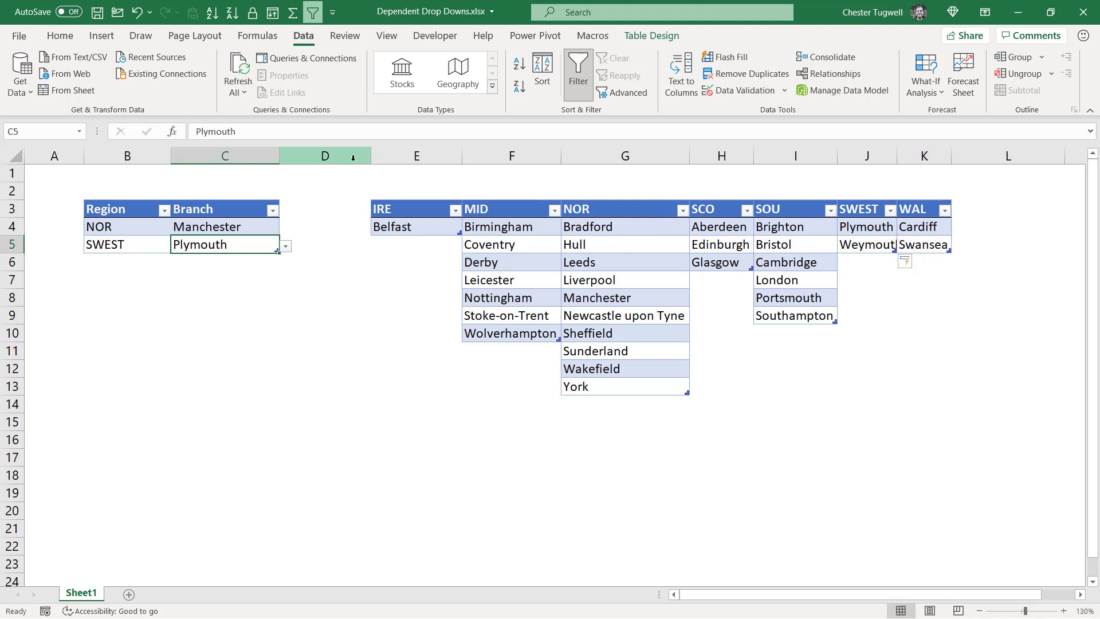
# Move the seven region tables in E3:K13 as one block to N3:T13.
pyautogui.moveTo(412, 208); pyautogui.dragTo(911, 391)
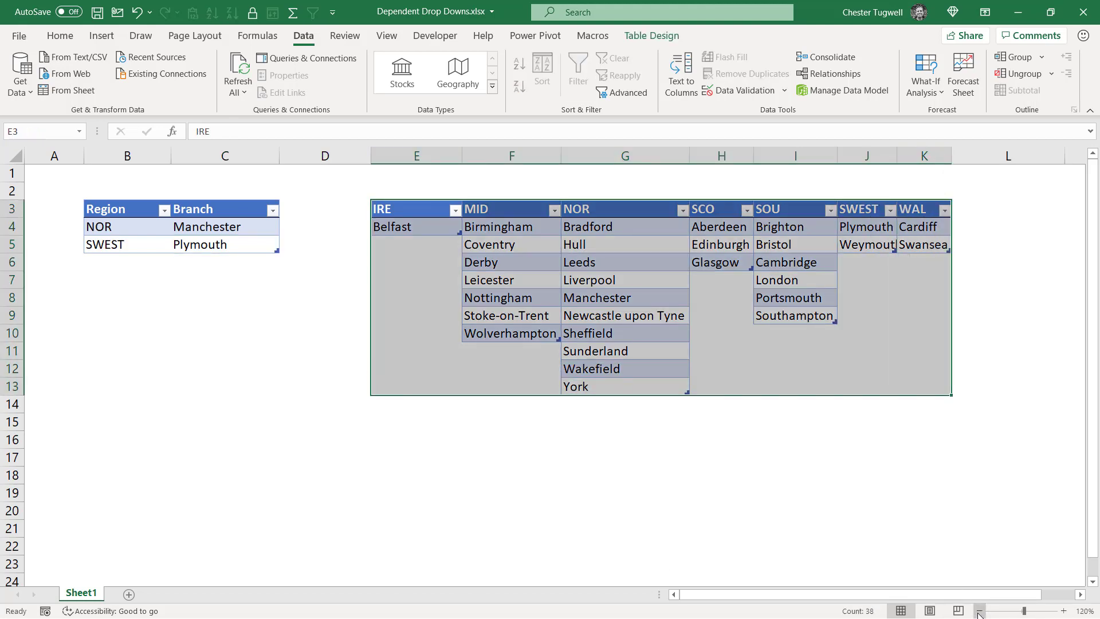
pyautogui.scroll(-4, 562, 353)
pyautogui.moveTo(579, 323); pyautogui.dragTo(953, 322)
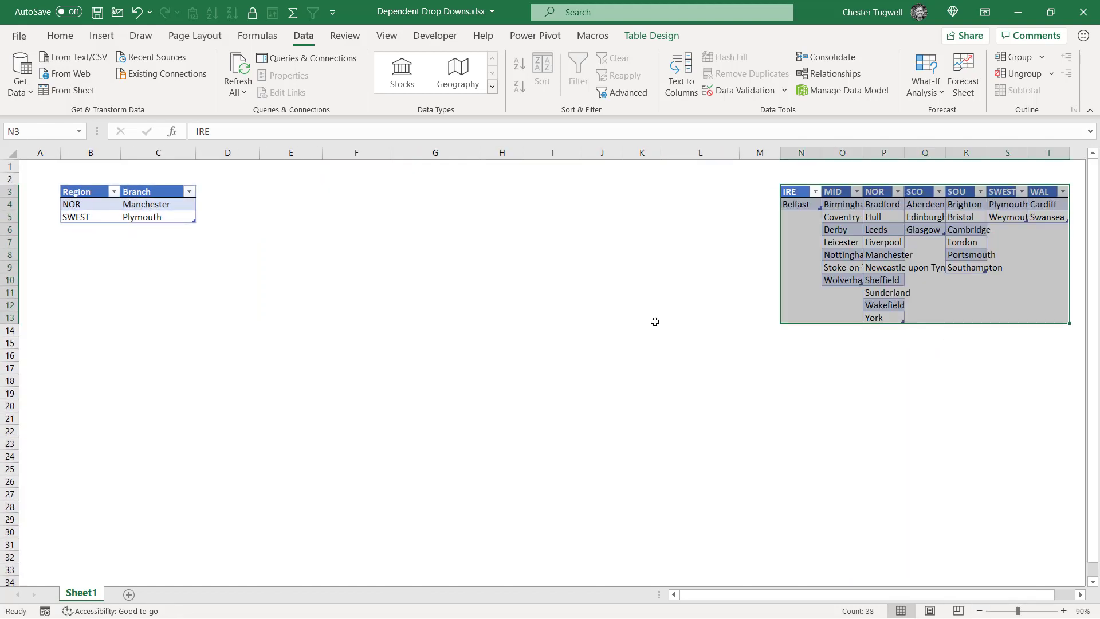